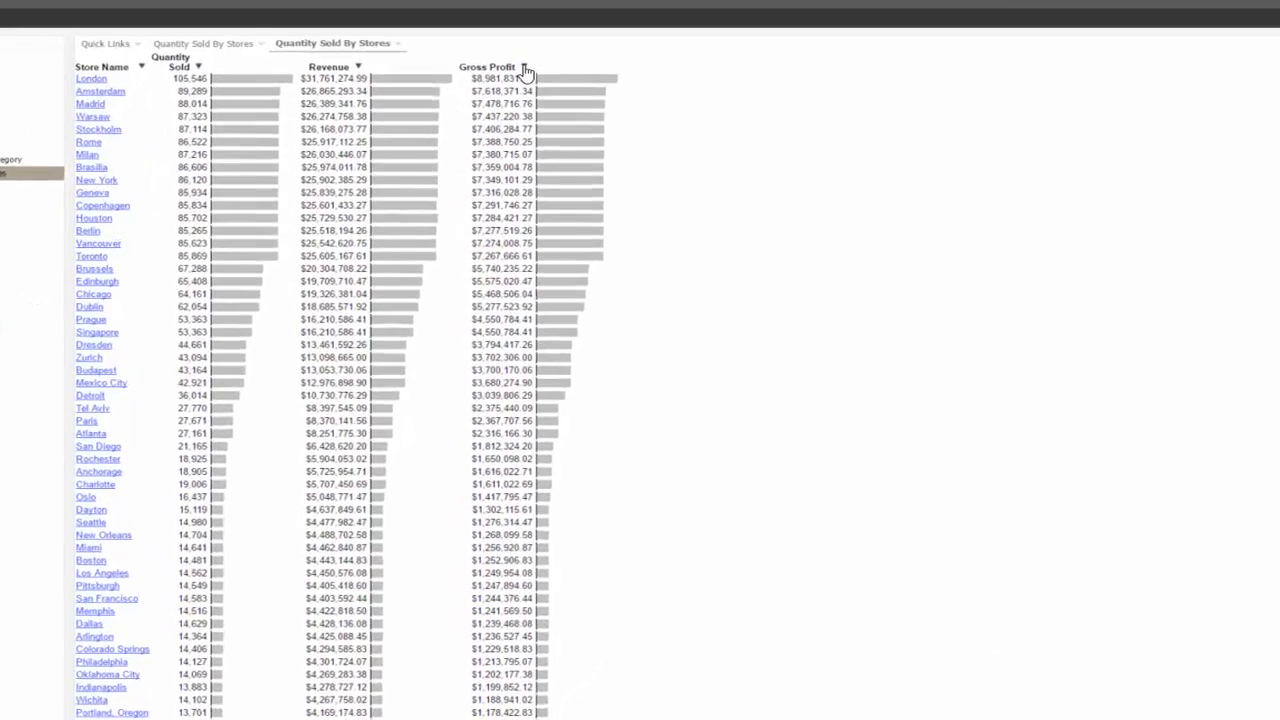
Step: Create a column chart of Gross Profit grouped by Store Name from the active report and enlarge the chart window
{"action": "left_click", "coordinate": [565, 108]}
{"action": "mouse_move", "coordinate": [594, 156]}
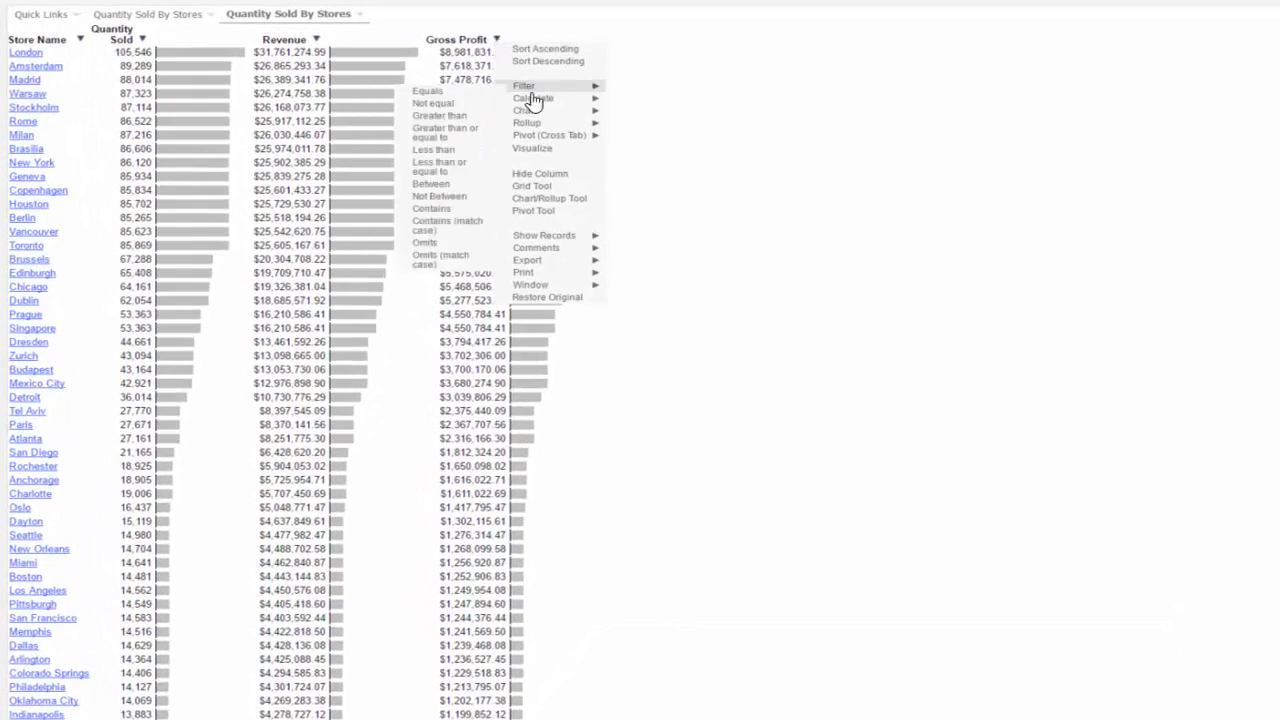
{"action": "mouse_move", "coordinate": [537, 116]}
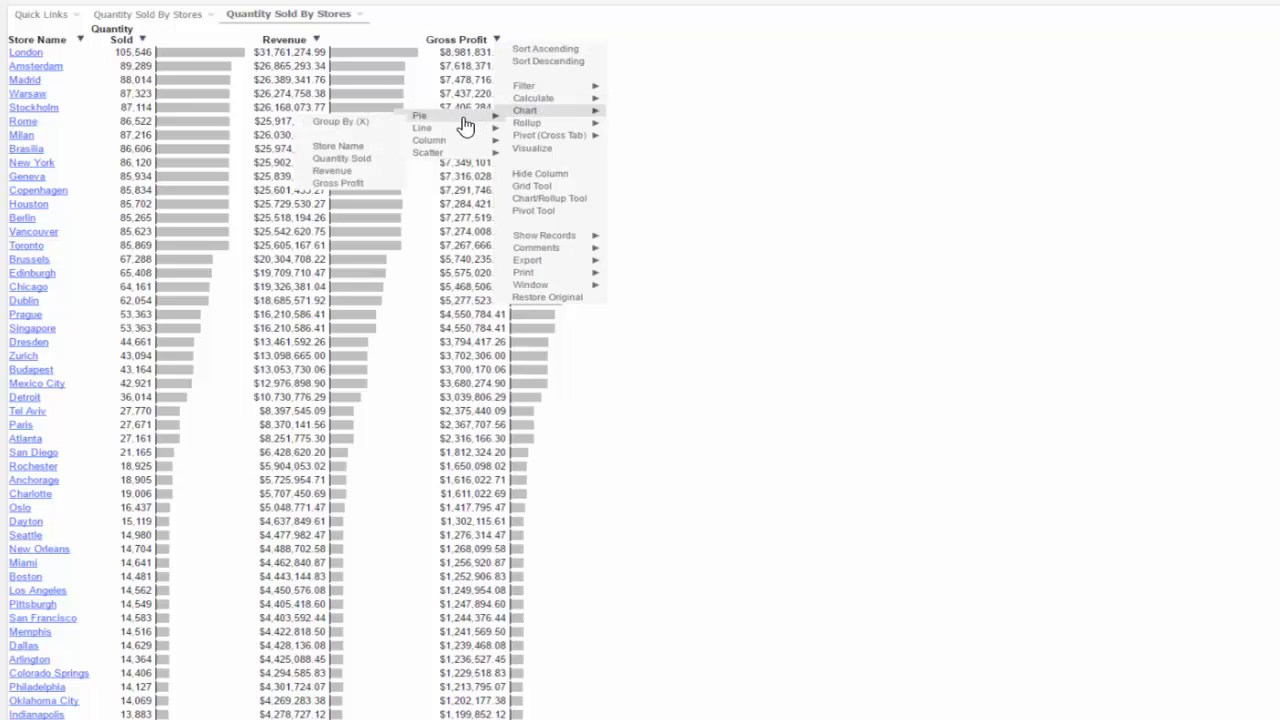
{"action": "mouse_move", "coordinate": [427, 145]}
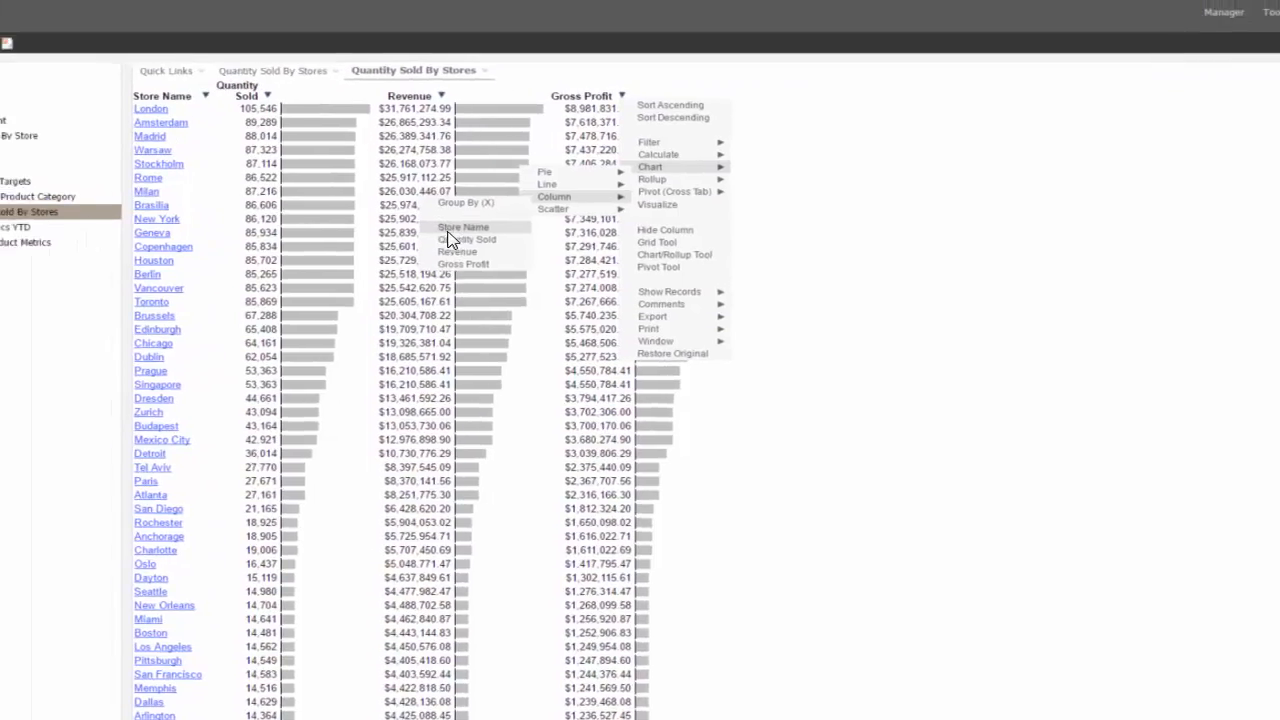
{"action": "left_click", "coordinate": [326, 176]}
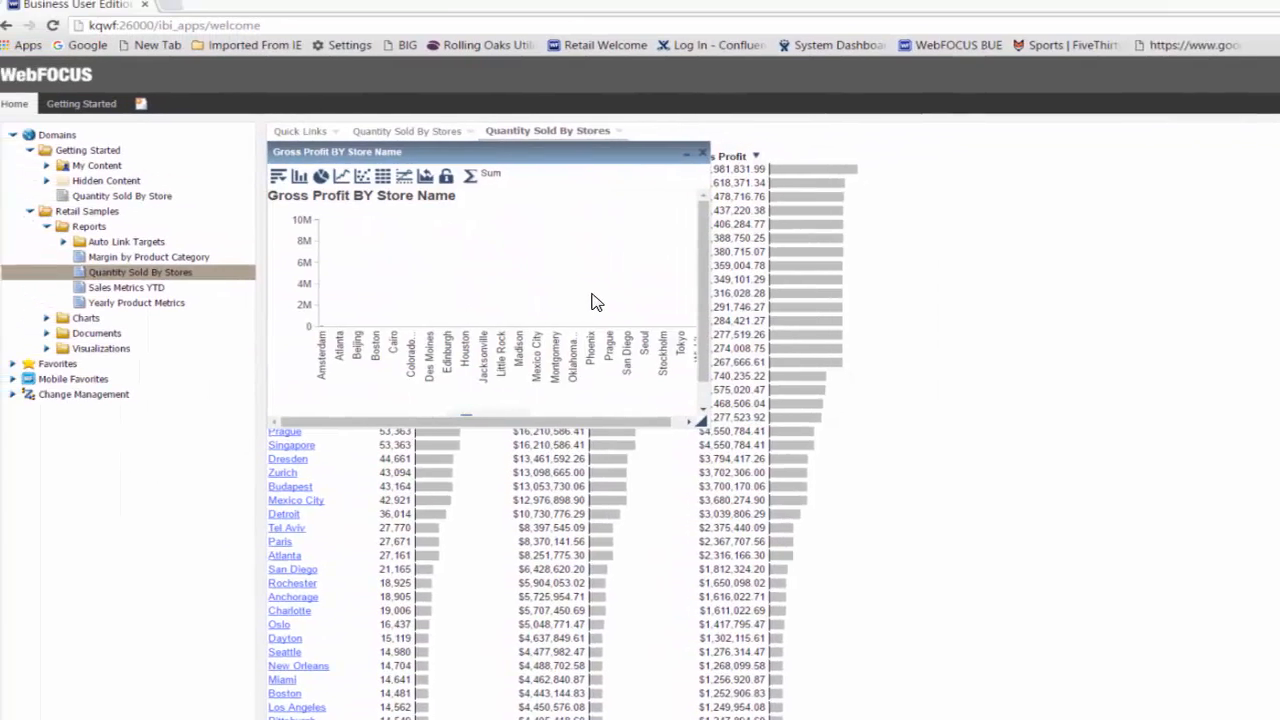
{"action": "left_click_drag", "start_coordinate": [706, 422], "coordinate": [1279, 635]}
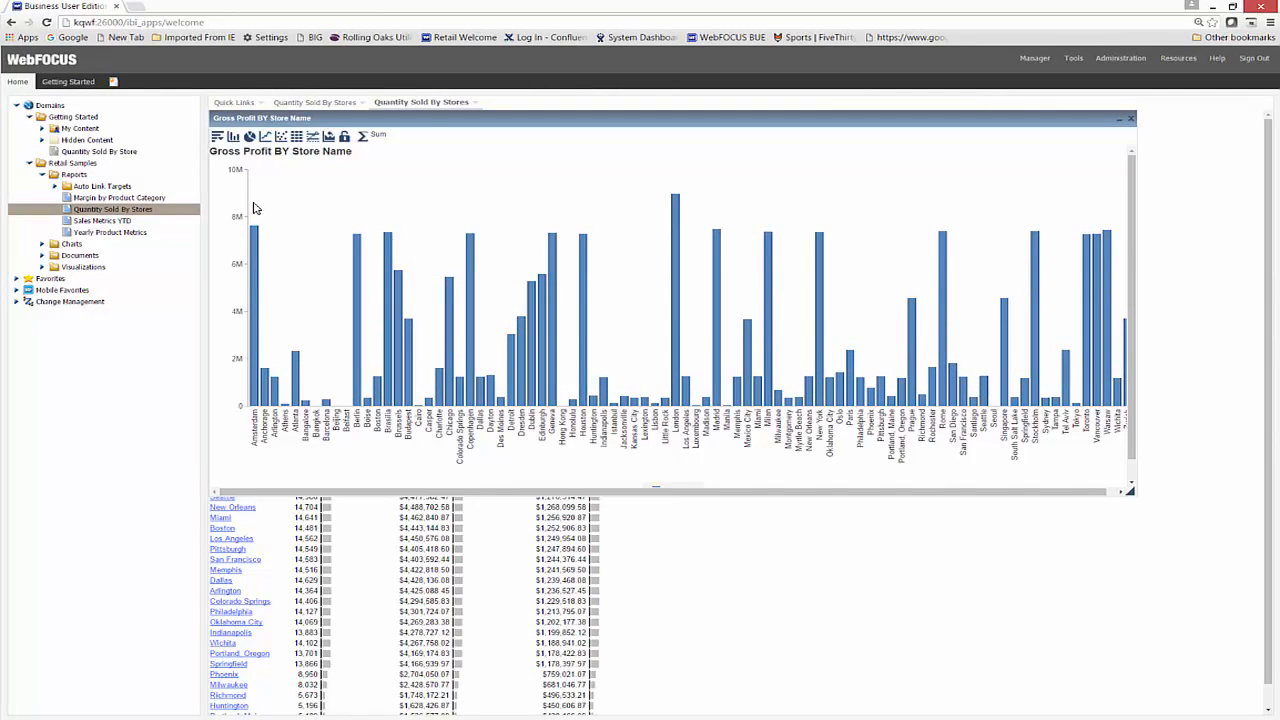
Step: Filter the chart to the stores from Amsterdam to Warsaw whose gross profit bars exceed about 5.7M, and move the chart window lower
{"action": "left_click_drag", "start_coordinate": [253, 207], "coordinate": [1108, 271]}
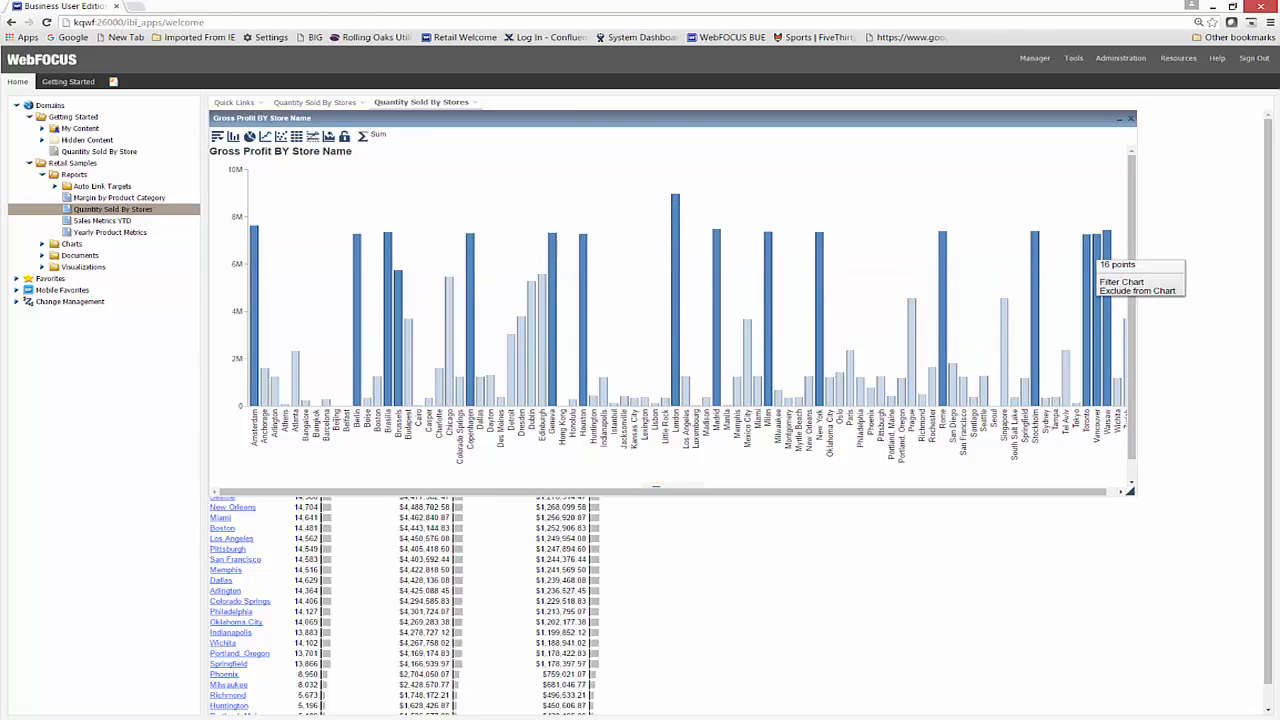
{"action": "left_click", "coordinate": [1121, 282]}
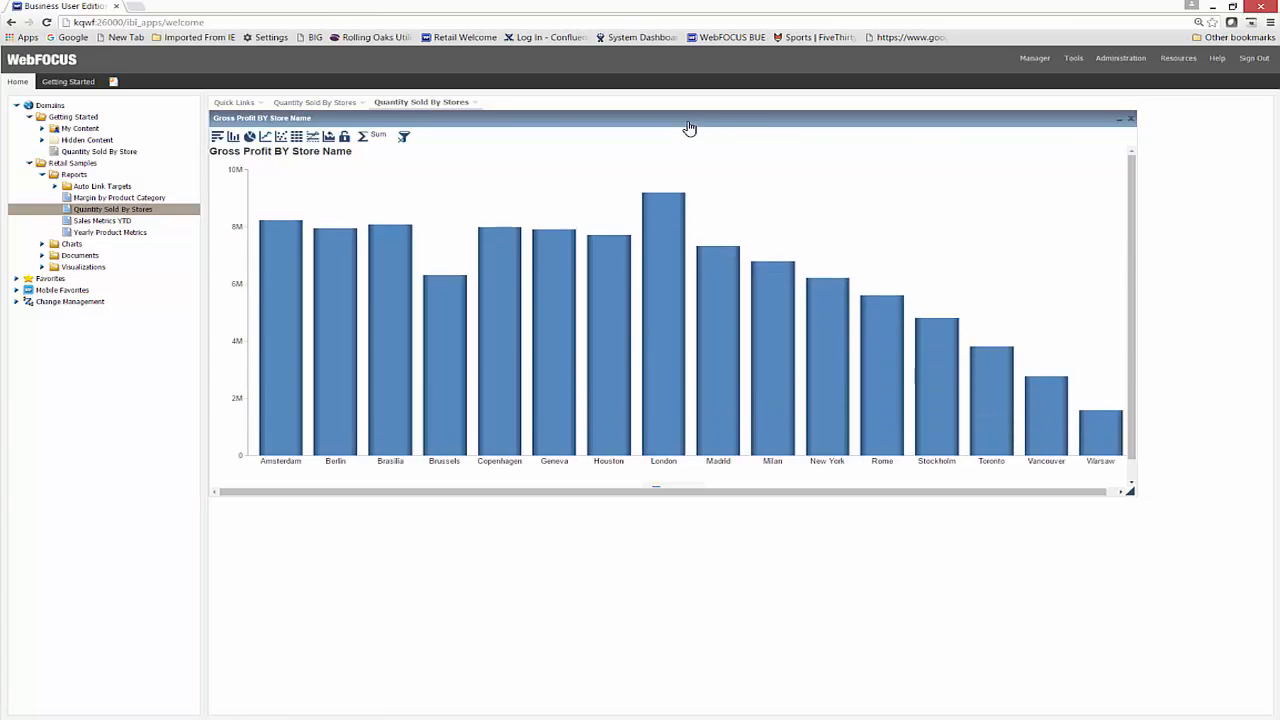
{"action": "left_click_drag", "start_coordinate": [695, 120], "coordinate": [750, 281]}
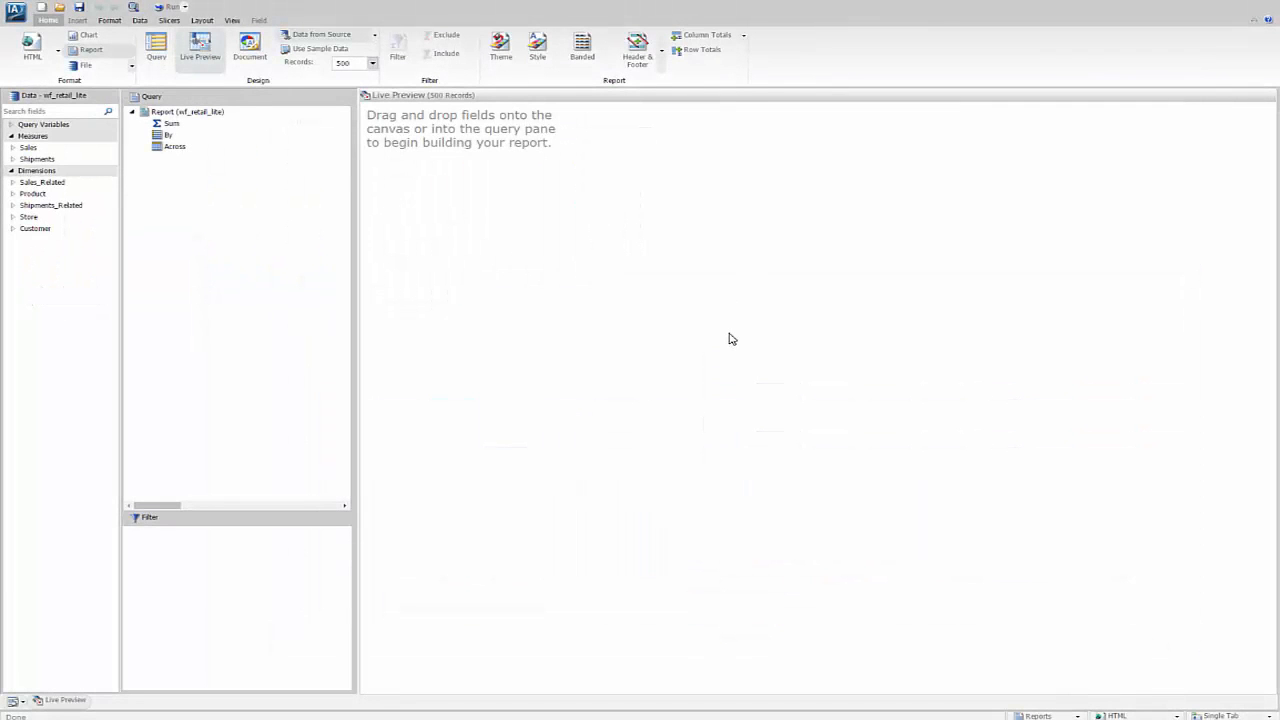
Step: Add the Sales measures Quantity,Sold, Revenue and Gross Profit to the new report as summed columns
{"action": "left_click", "coordinate": [12, 148]}
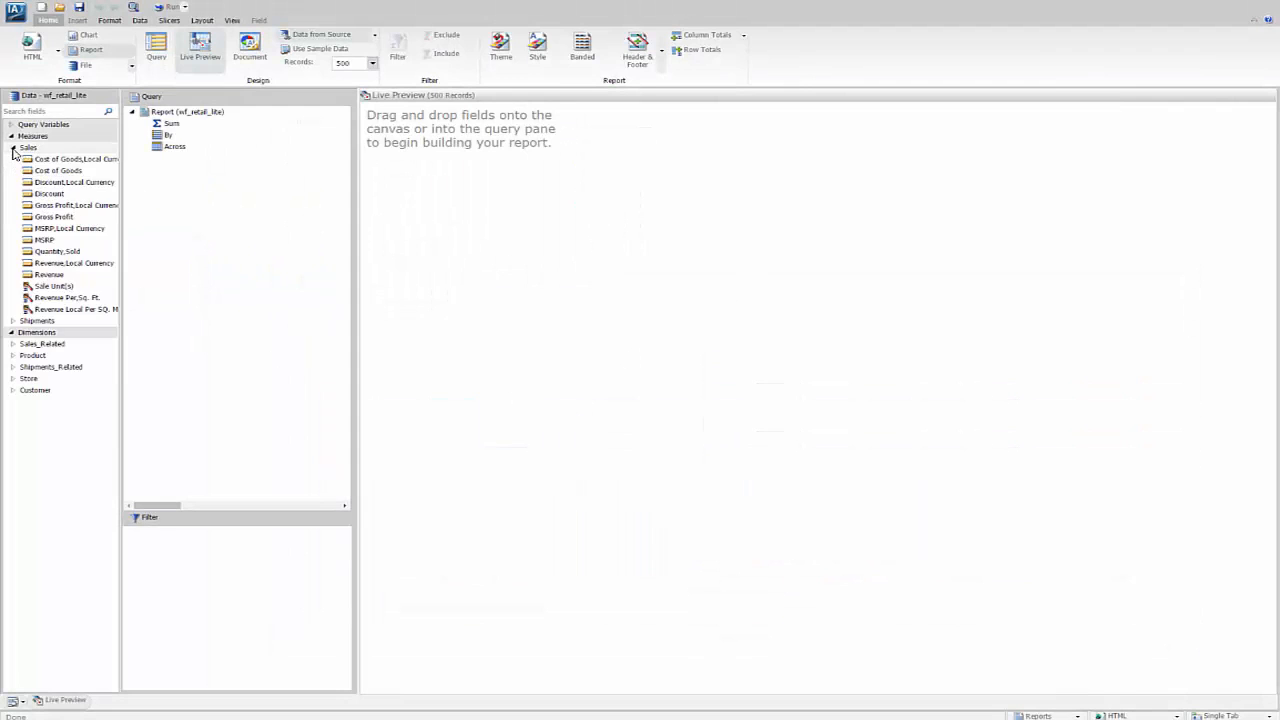
{"action": "double_click", "coordinate": [32, 252]}
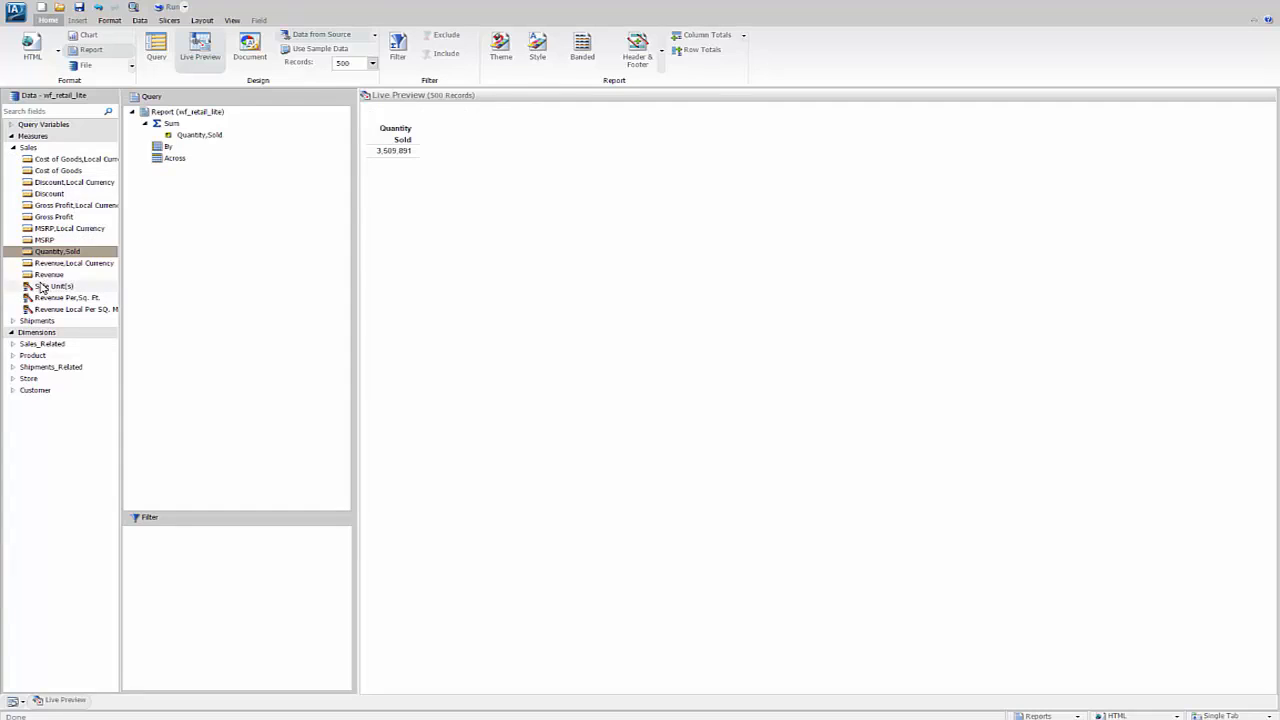
{"action": "double_click", "coordinate": [40, 275]}
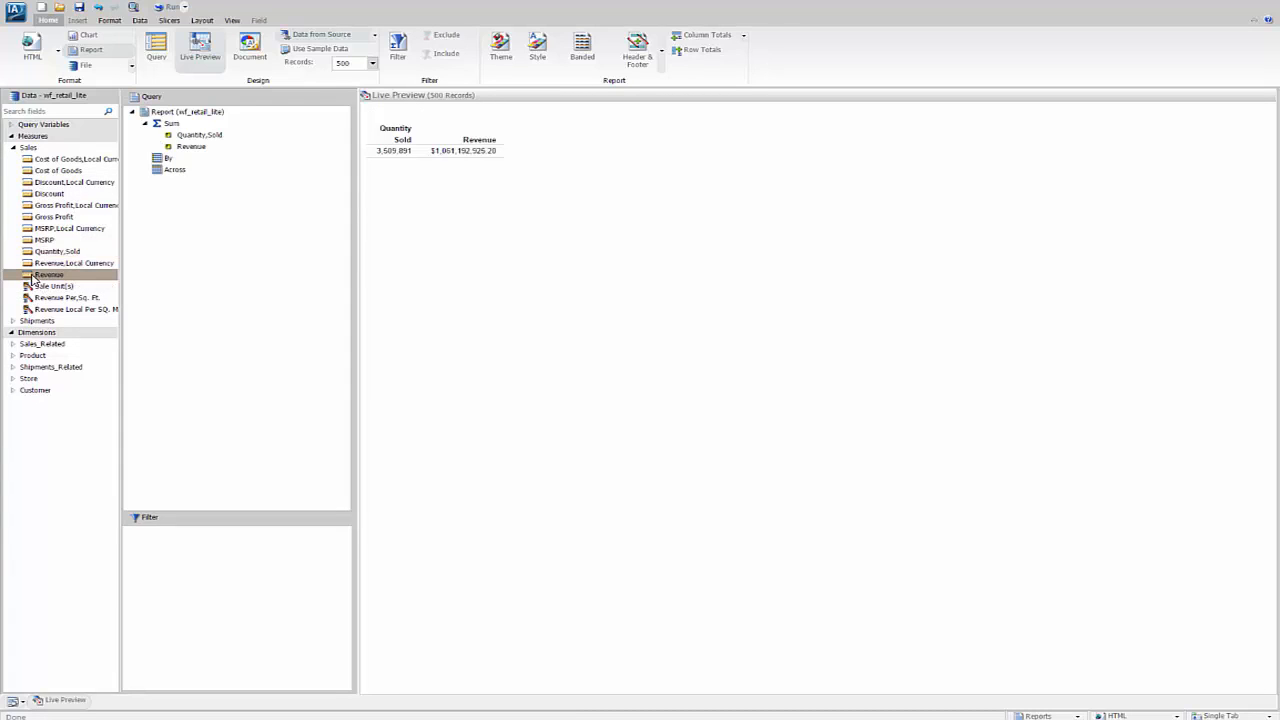
{"action": "double_click", "coordinate": [40, 217]}
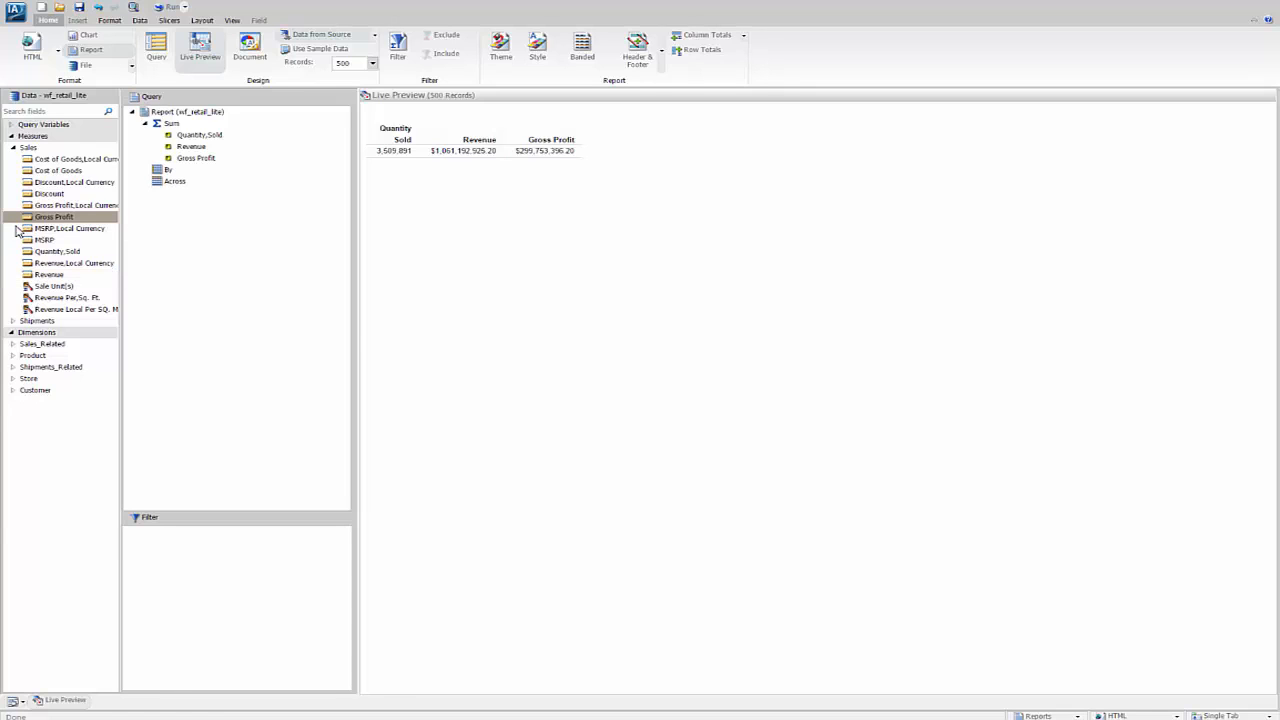
Step: Add the Store Name field from the Store dimension to the query as a By sort field
{"action": "left_click", "coordinate": [13, 379]}
{"action": "left_click", "coordinate": [14, 390]}
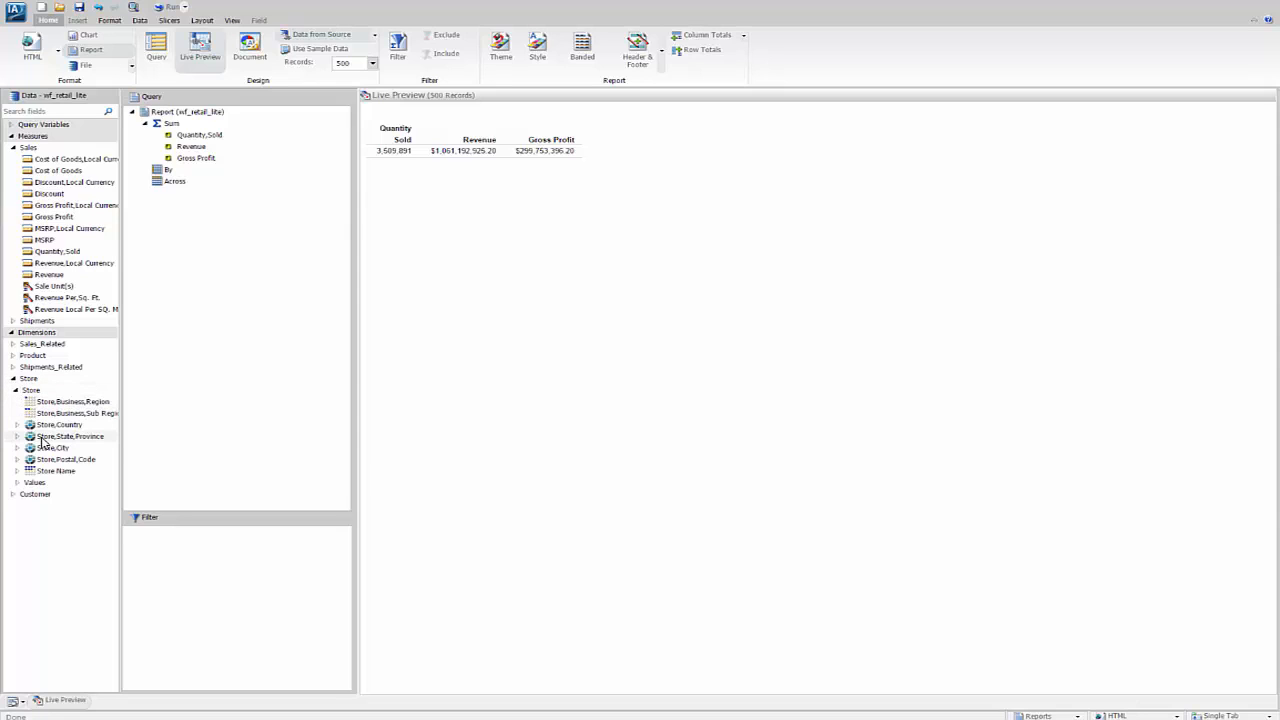
{"action": "left_click", "coordinate": [24, 471]}
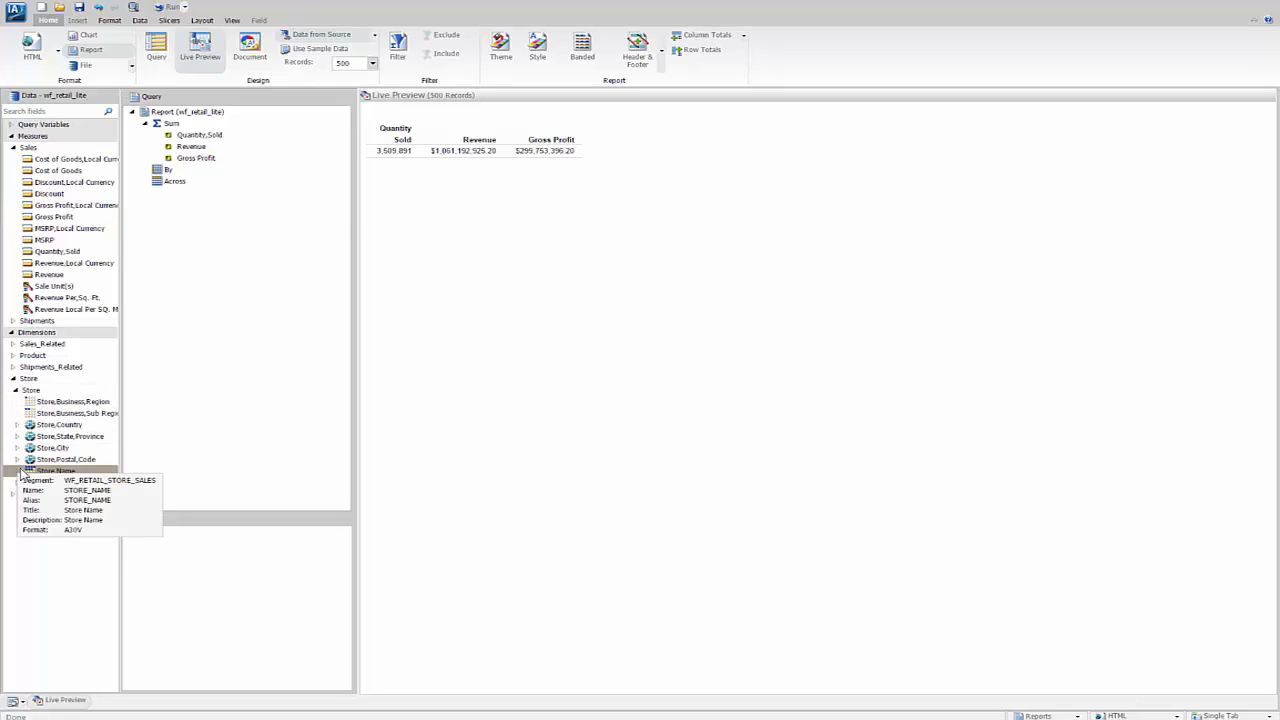
{"action": "left_click_drag", "start_coordinate": [30, 473], "coordinate": [148, 176]}
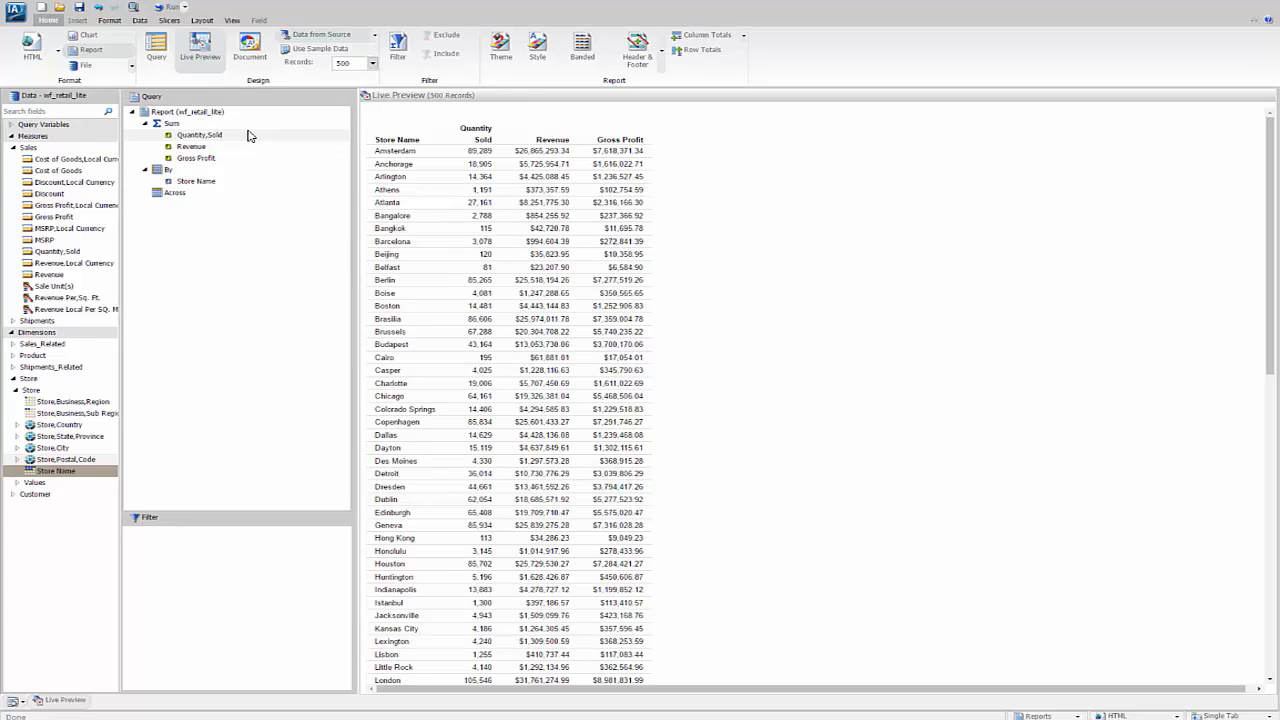
Step: Add data bars to the Quantity Sold, Revenue and Gross Profit columns of the report
{"action": "left_click", "coordinate": [485, 190]}
{"action": "scroll", "coordinate": [485, 200], "scroll_direction": "down", "scroll_amount": 1}
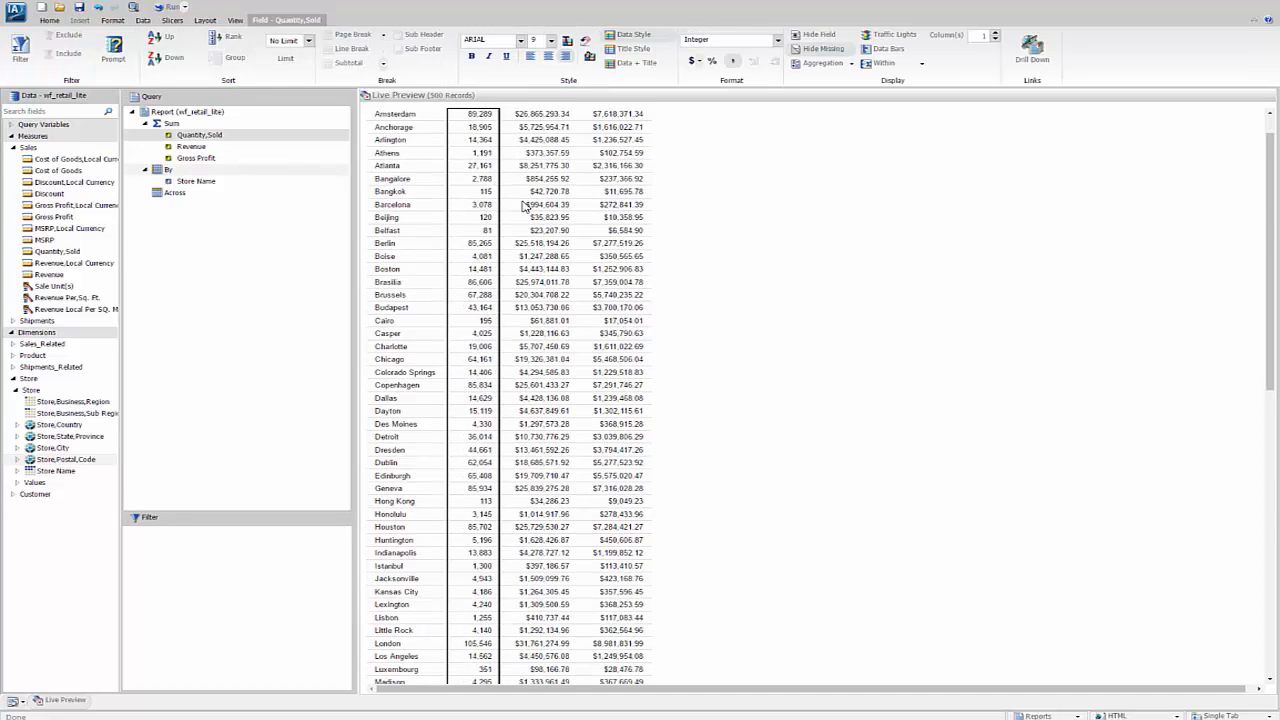
{"action": "left_click", "coordinate": [891, 51]}
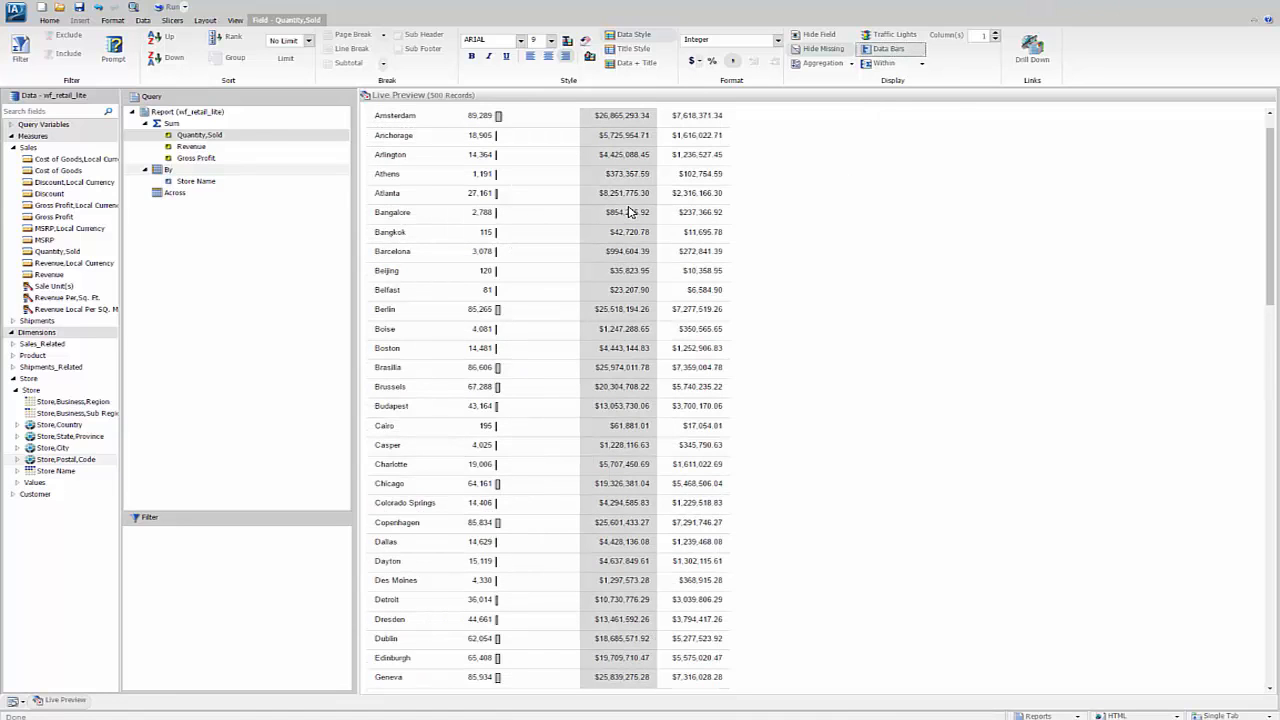
{"action": "left_click", "coordinate": [630, 212]}
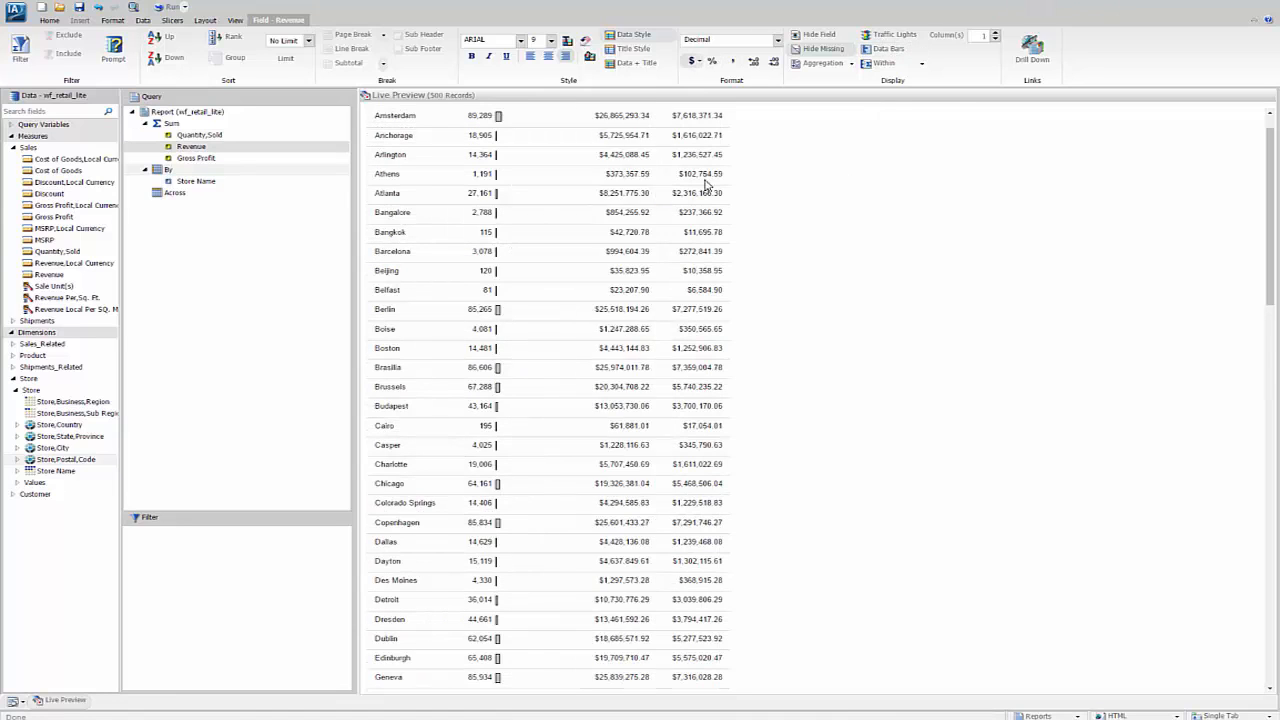
{"action": "left_click", "coordinate": [885, 52]}
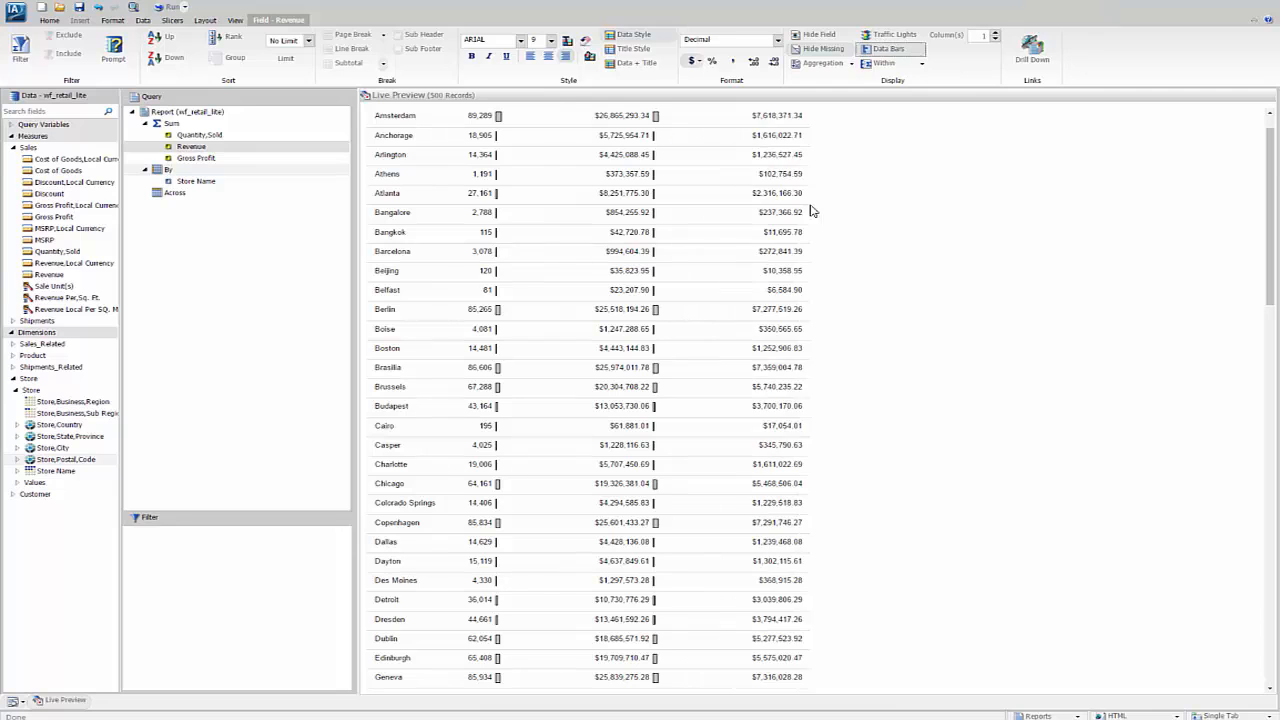
{"action": "left_click", "coordinate": [776, 207]}
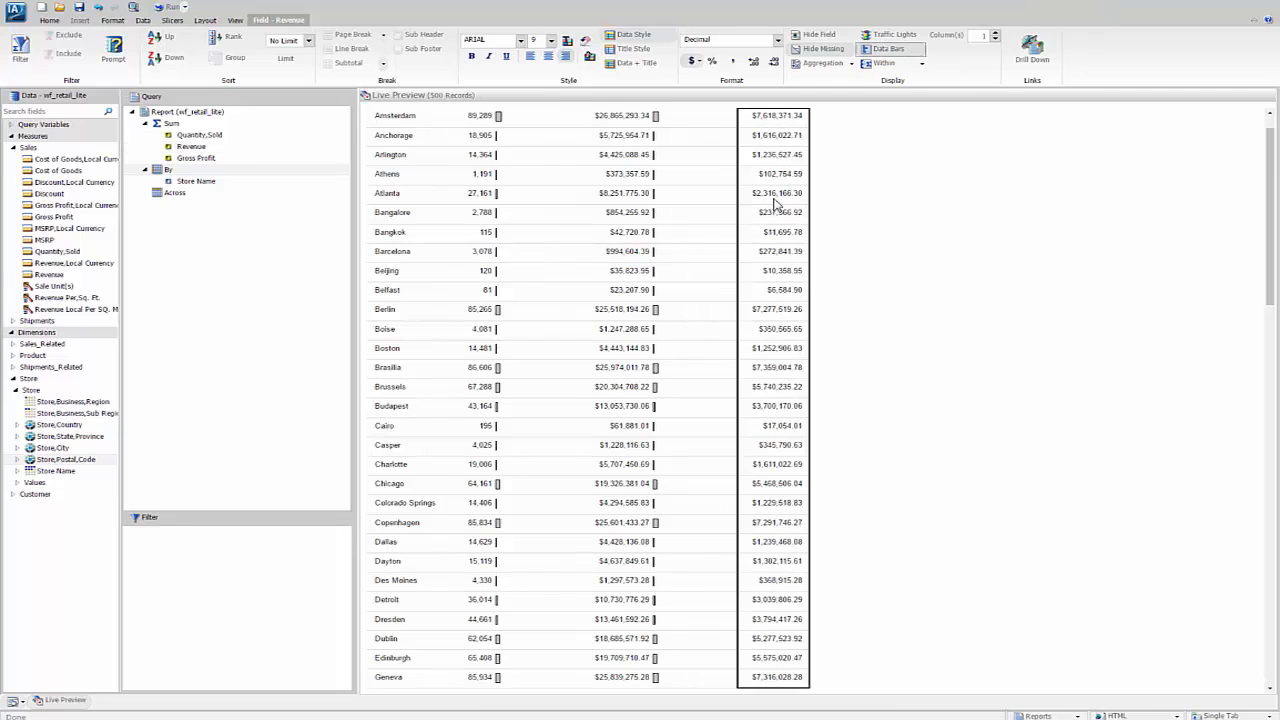
{"action": "left_click", "coordinate": [897, 52]}
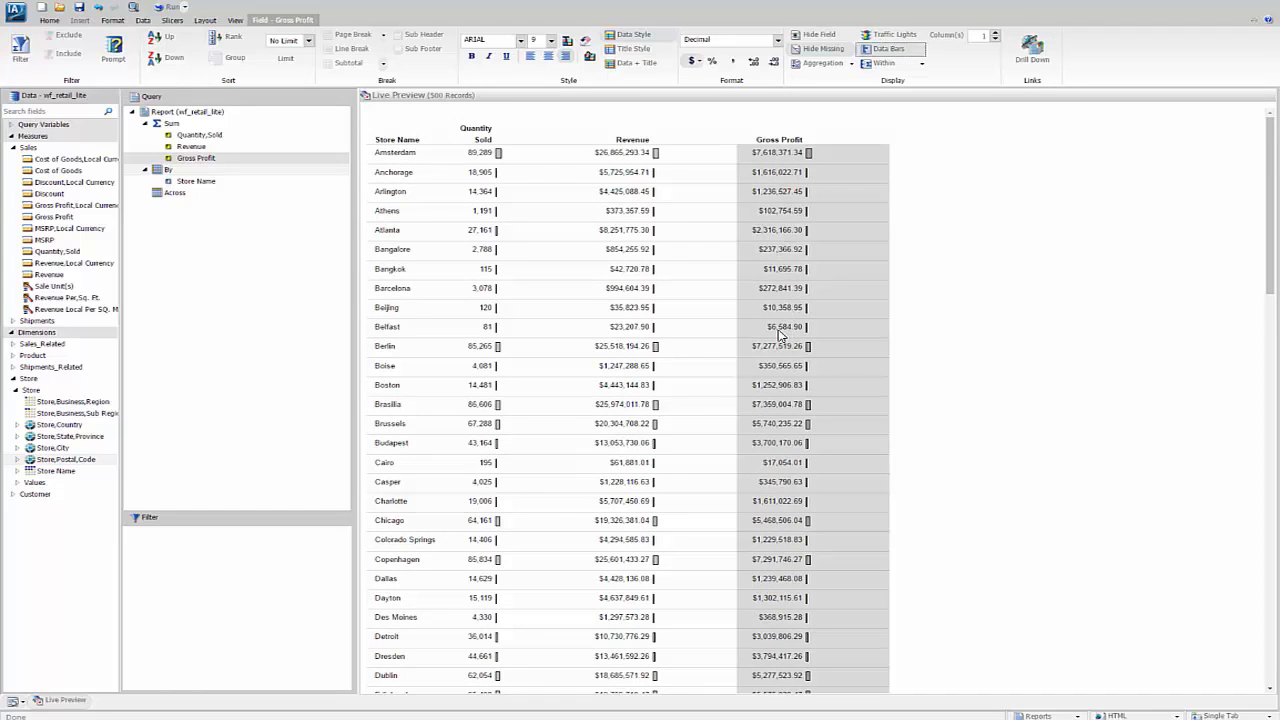
Step: Sort the report by Gross Profit in descending order
{"action": "right_click", "coordinate": [197, 163]}
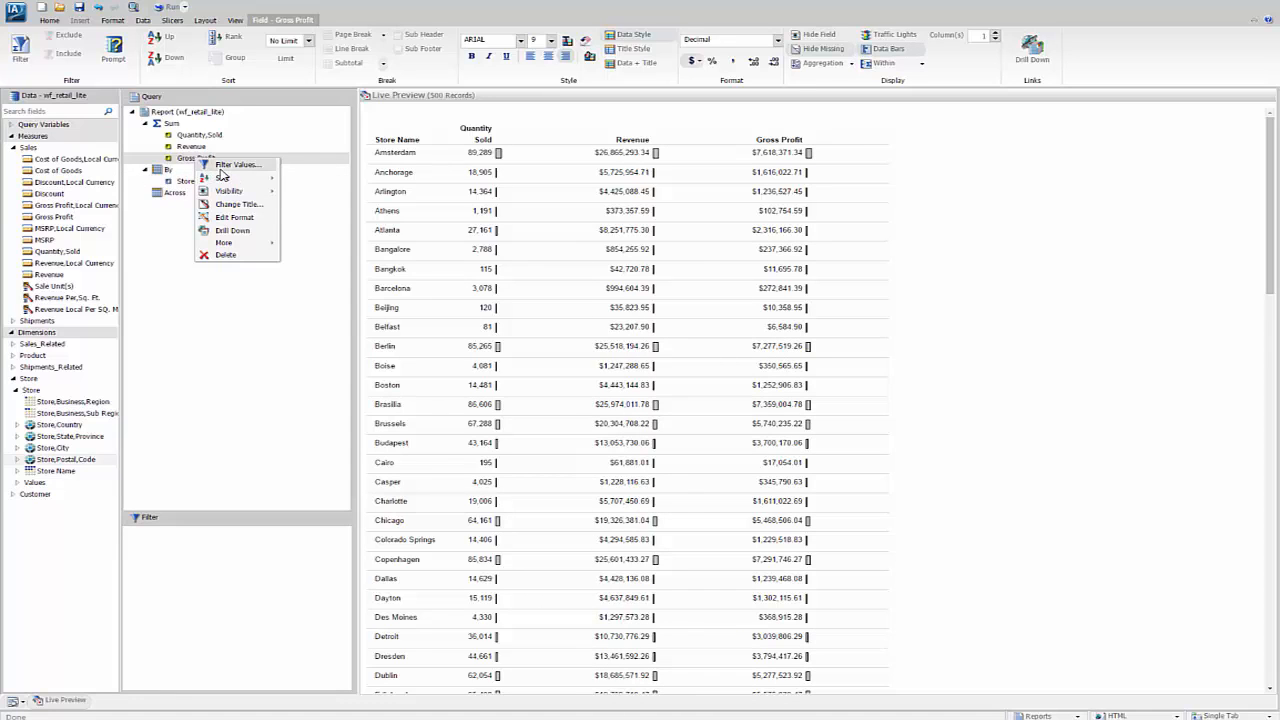
{"action": "mouse_move", "coordinate": [224, 178]}
{"action": "mouse_move", "coordinate": [305, 179]}
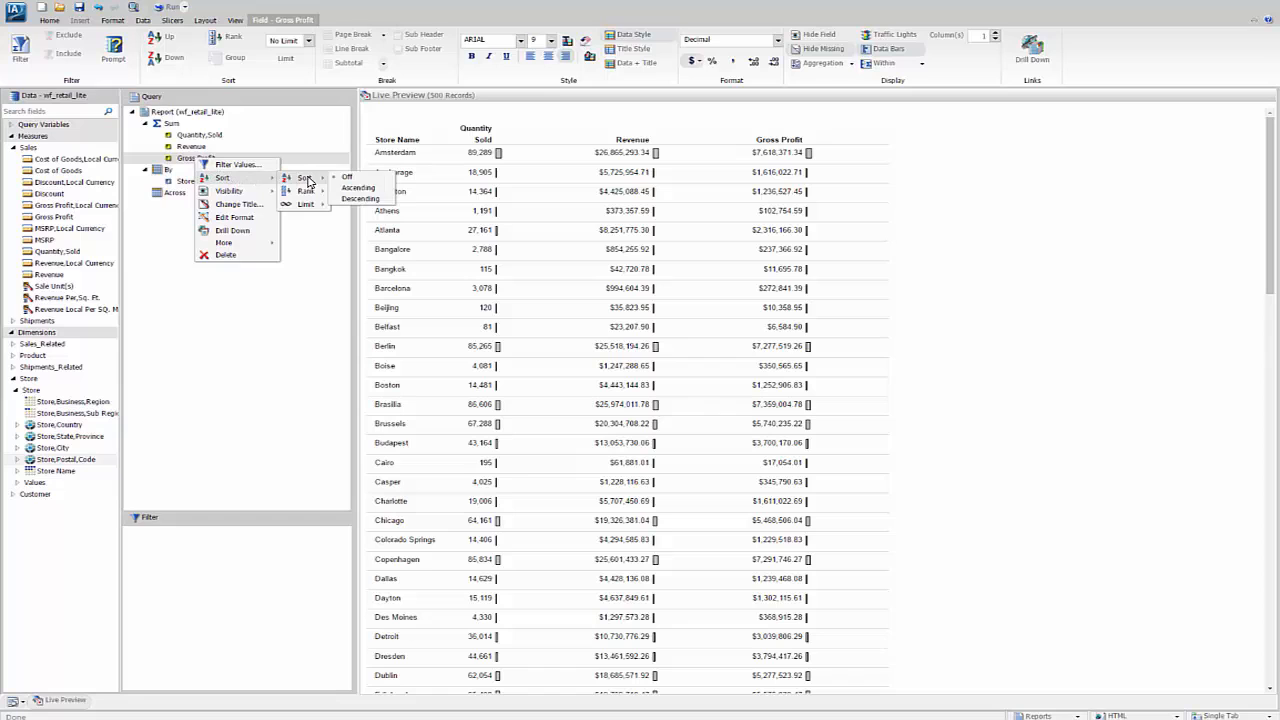
{"action": "left_click", "coordinate": [360, 199]}
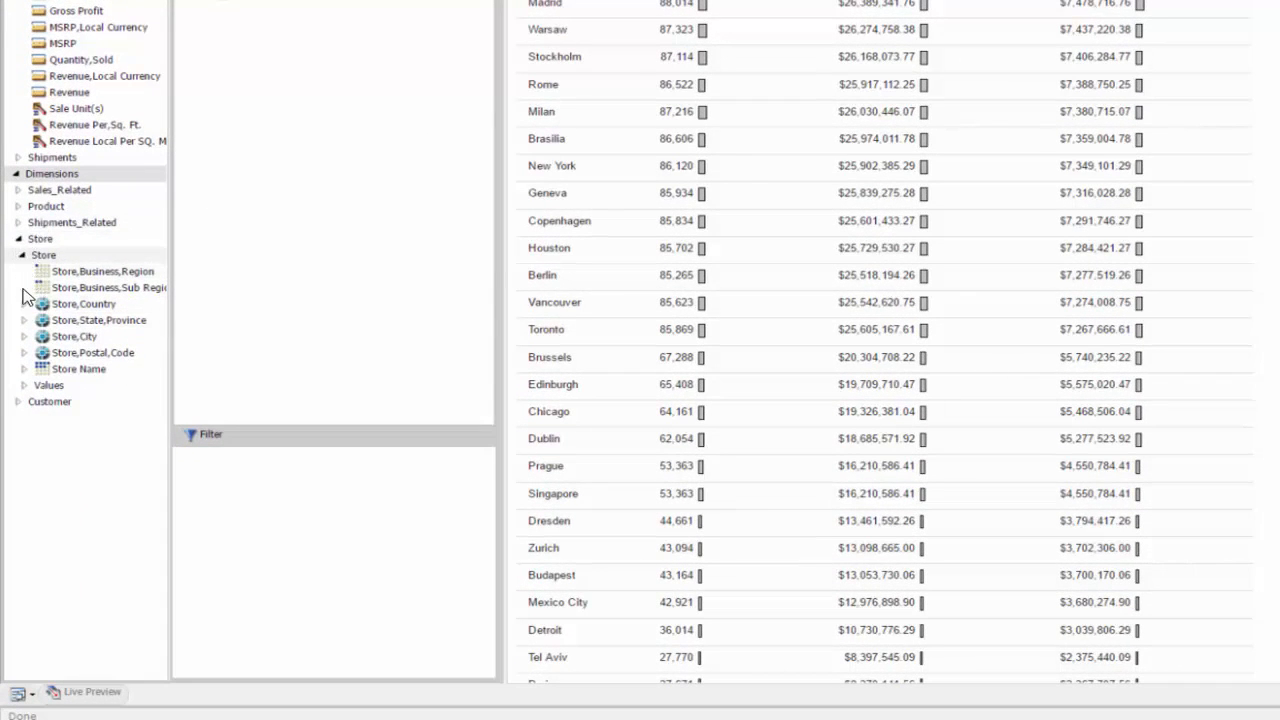
Step: Filter the report to records whose Store Type attribute, found under Store Name, is equal to Store Front
{"action": "left_click", "coordinate": [24, 370]}
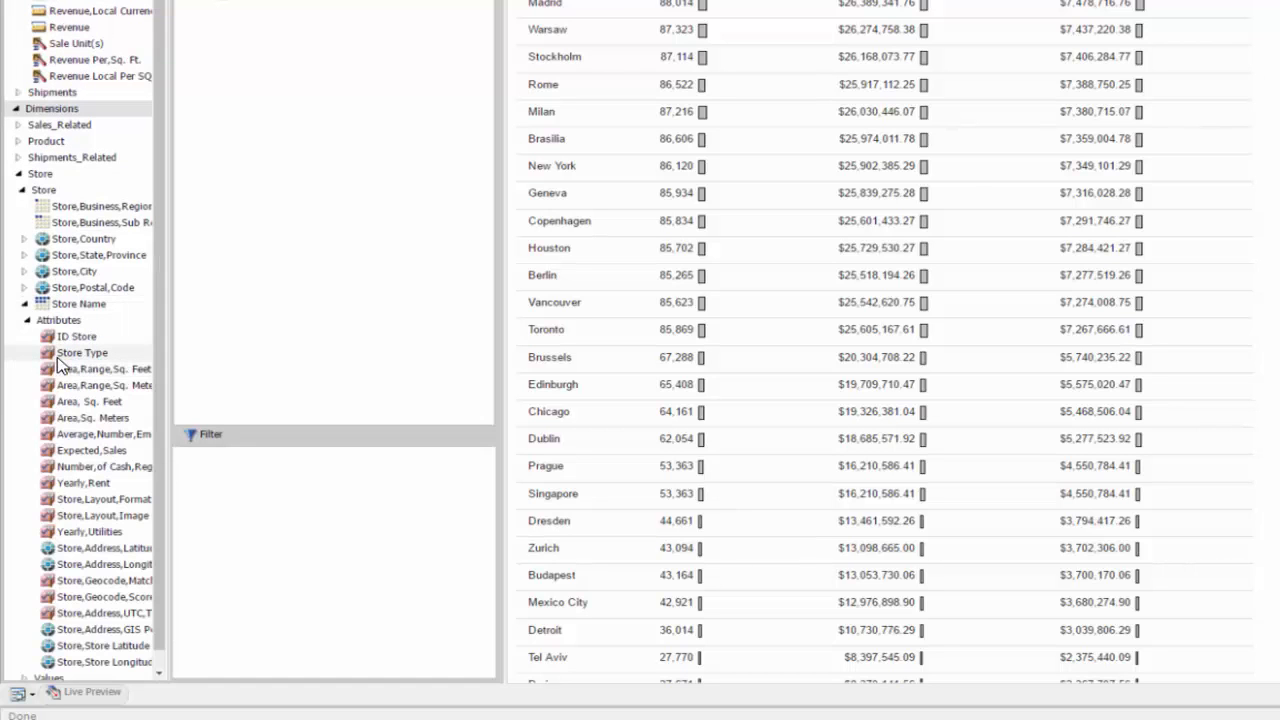
{"action": "left_click_drag", "start_coordinate": [62, 354], "coordinate": [265, 549]}
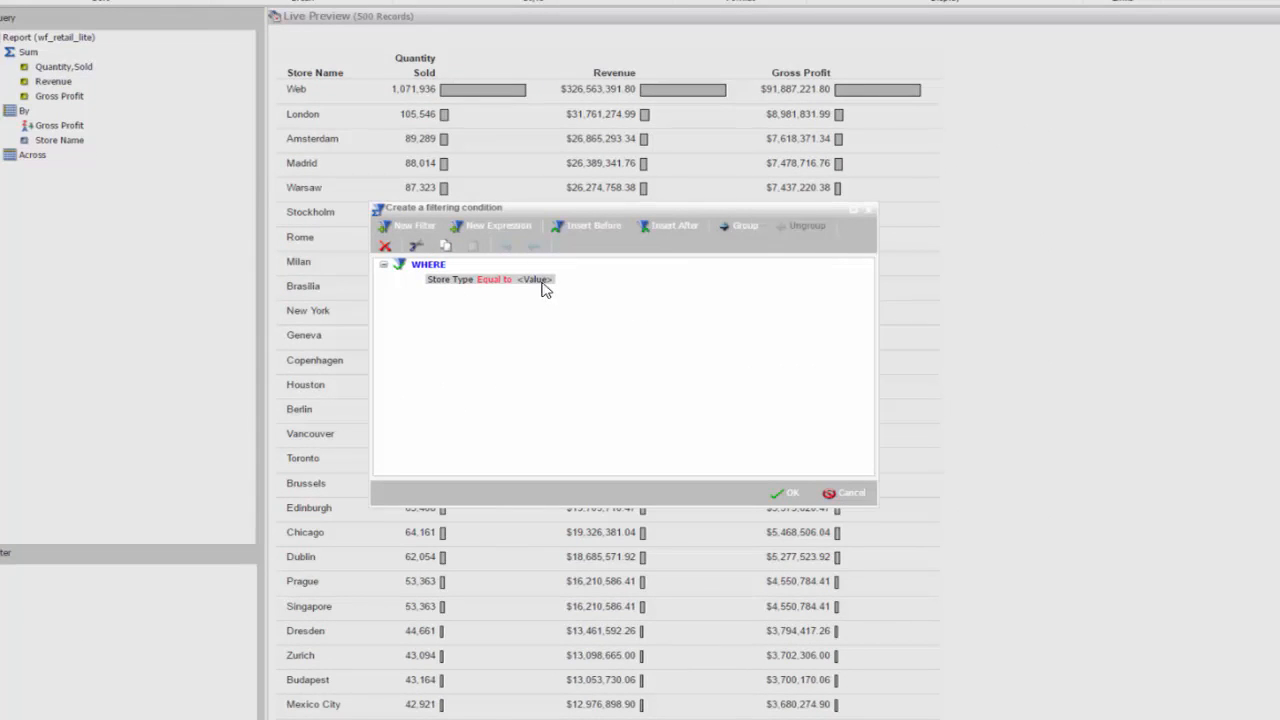
{"action": "left_click", "coordinate": [540, 280]}
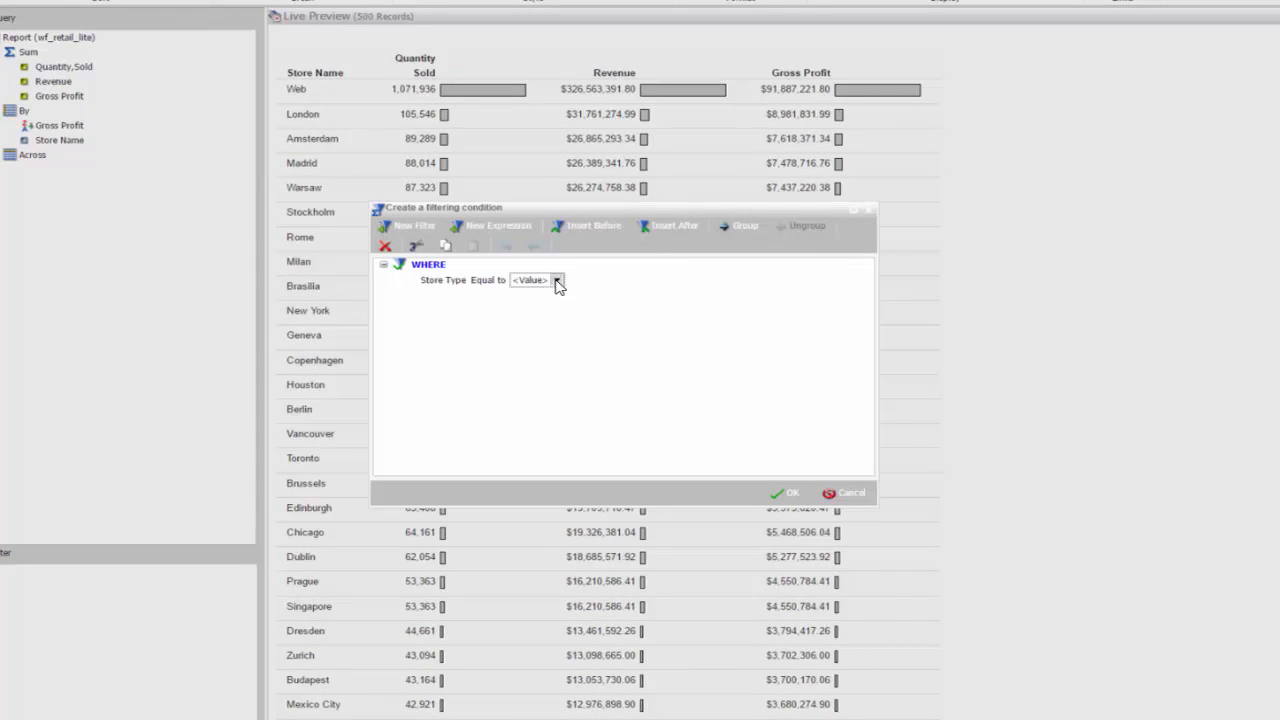
{"action": "left_click", "coordinate": [557, 280]}
{"action": "left_click", "coordinate": [555, 383]}
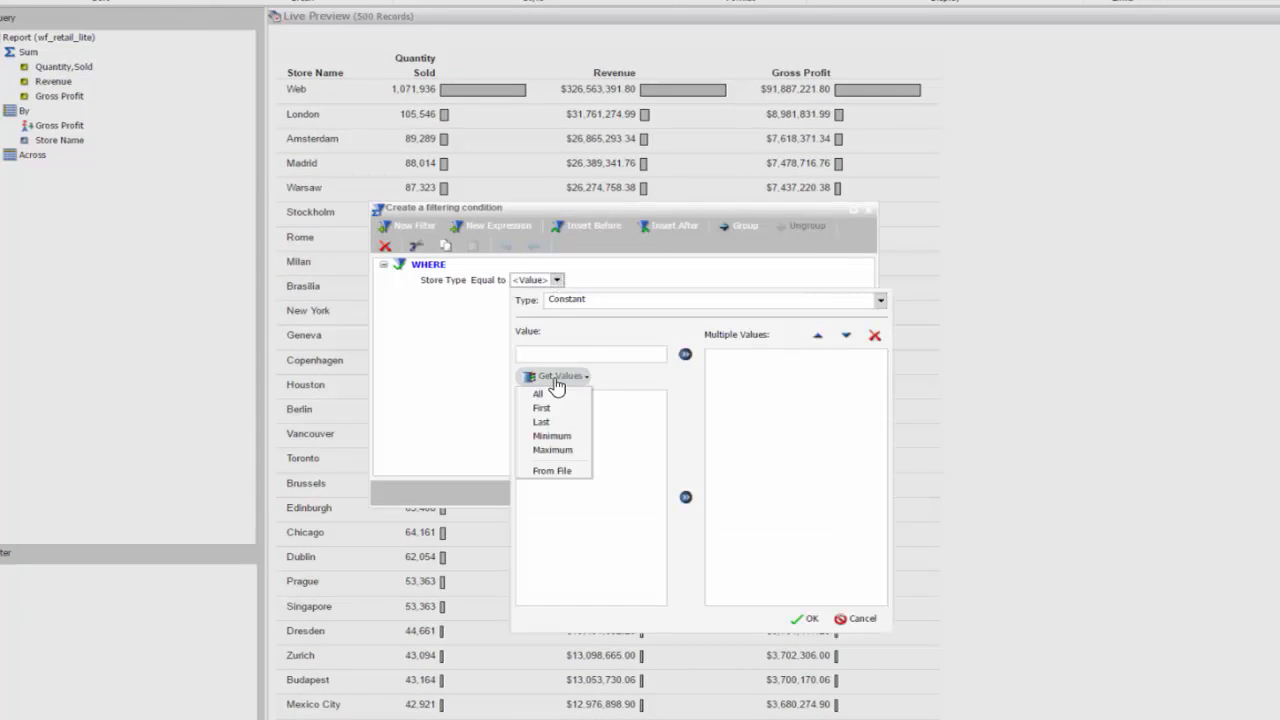
{"action": "left_click", "coordinate": [554, 396]}
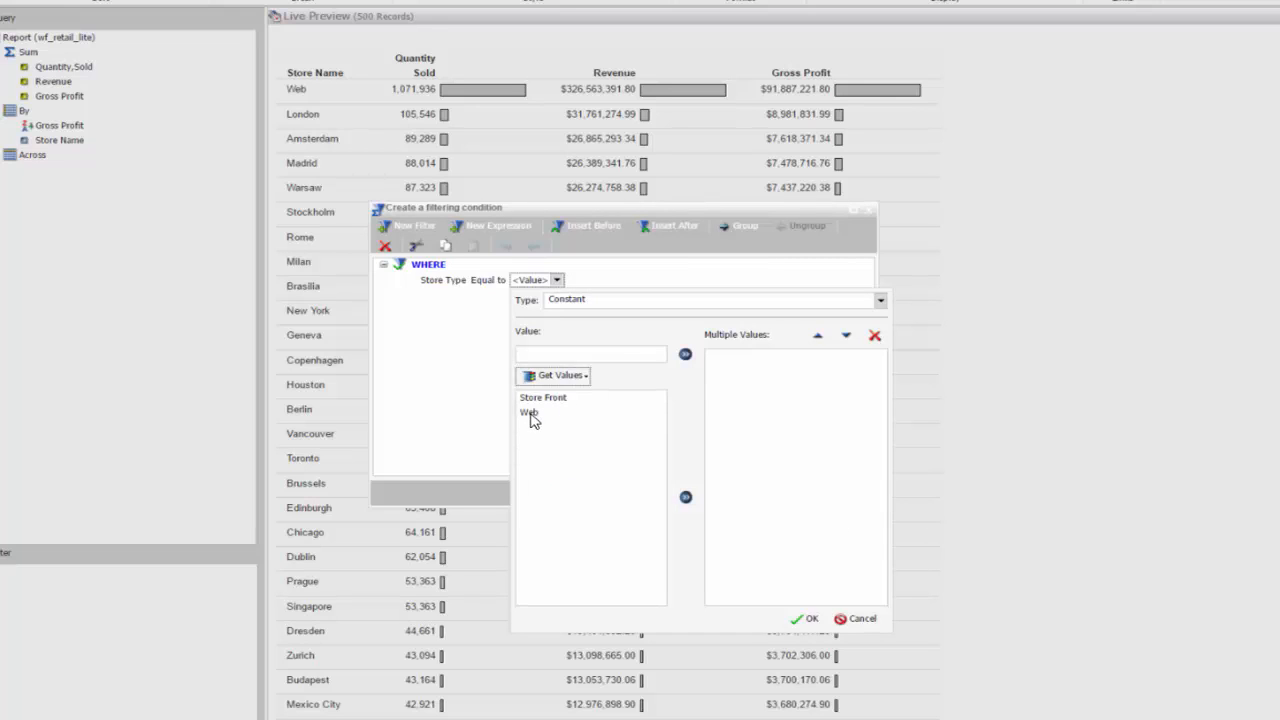
{"action": "double_click", "coordinate": [541, 400]}
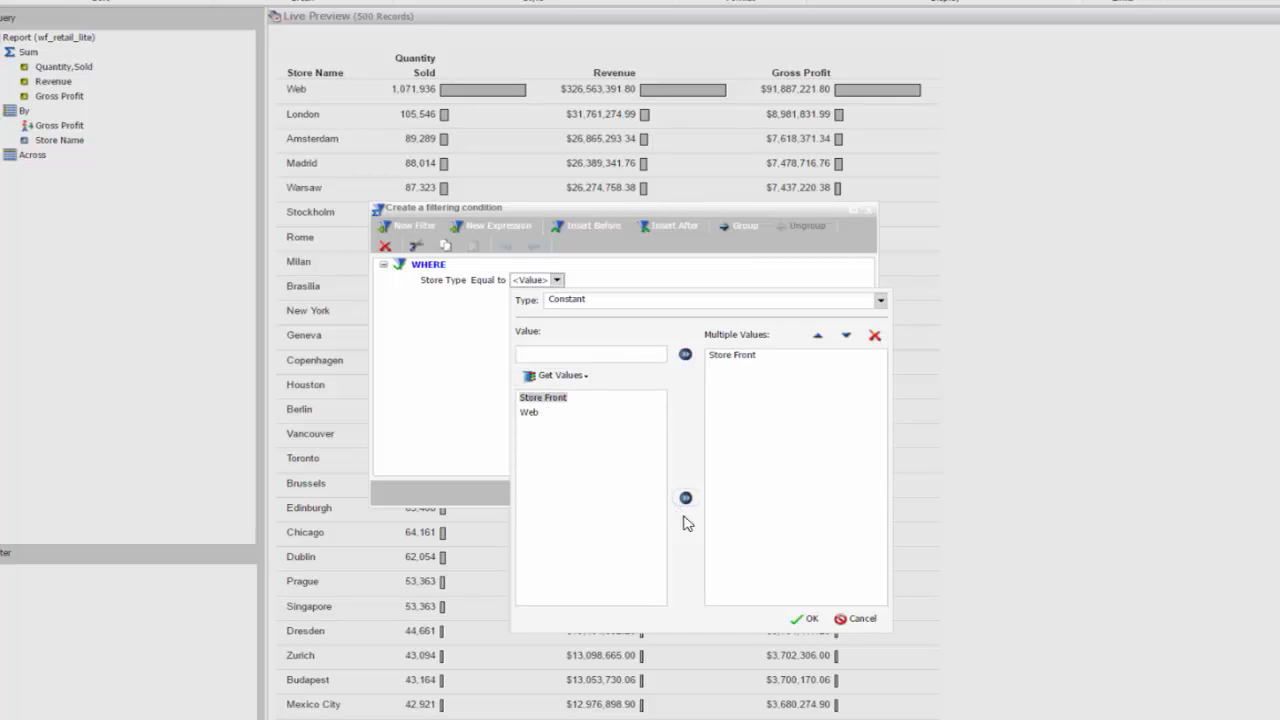
{"action": "left_click", "coordinate": [813, 626]}
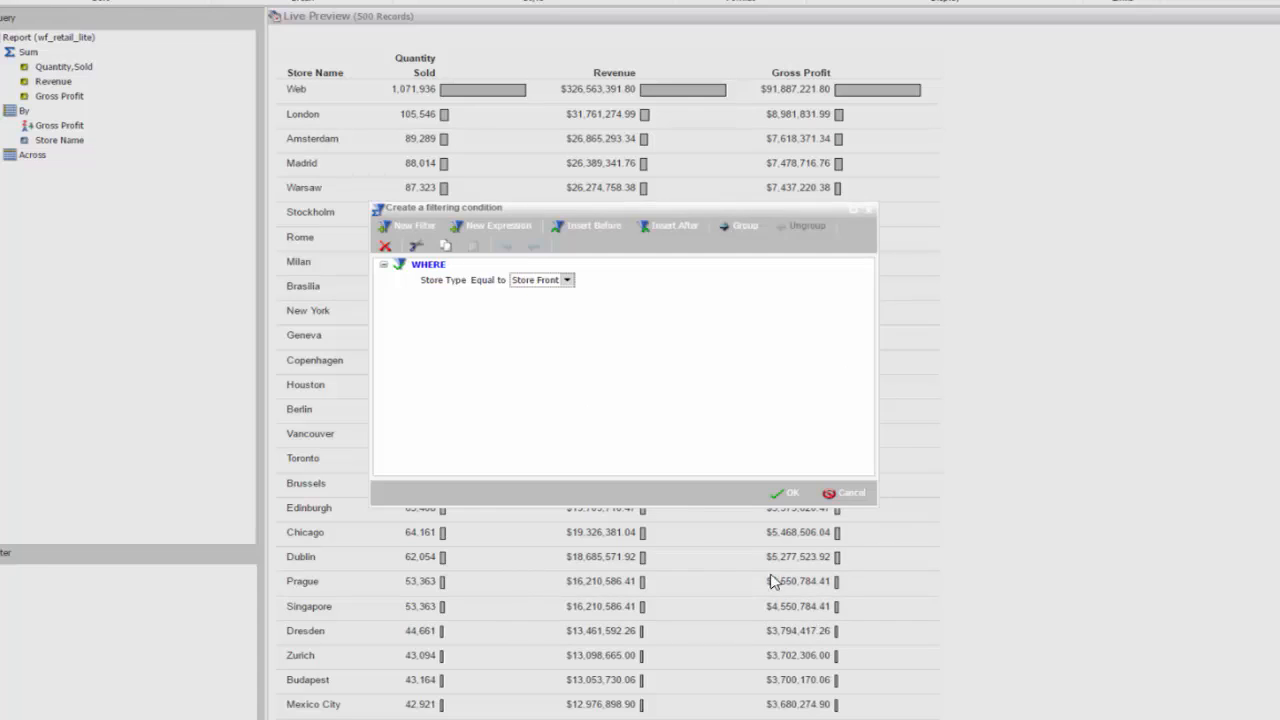
{"action": "left_click", "coordinate": [791, 495]}
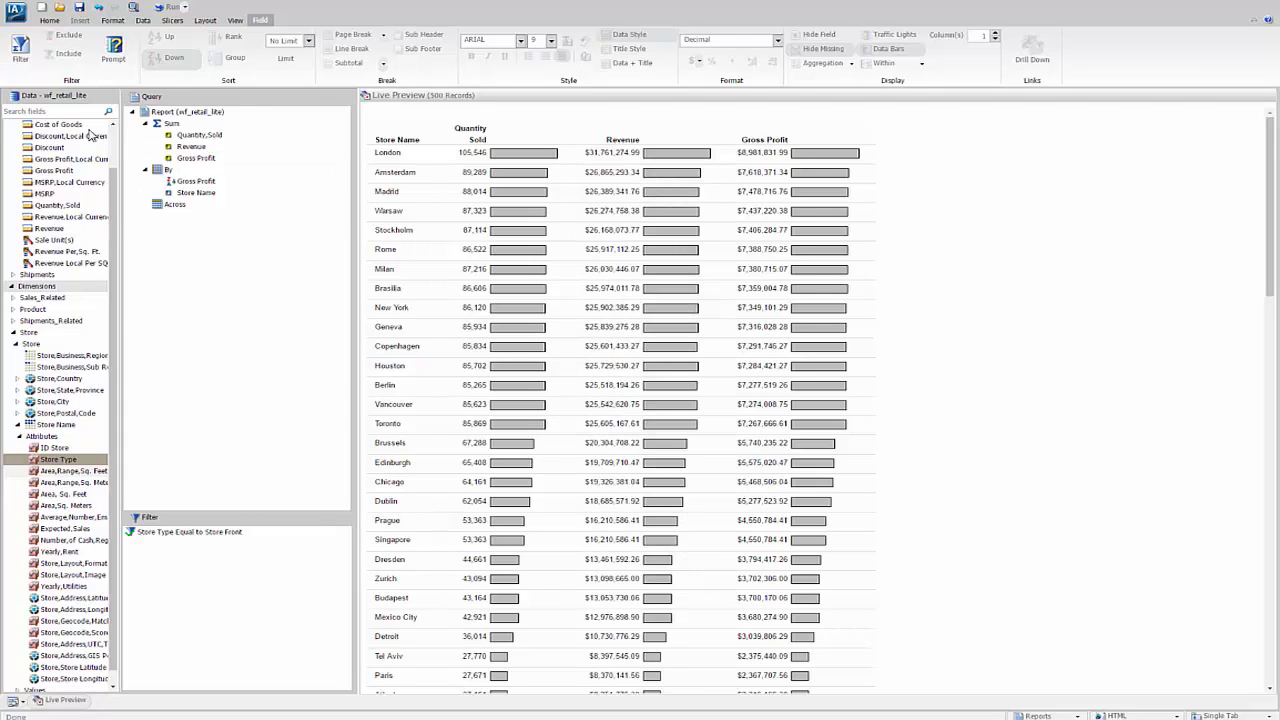
Step: Set the report's output format to Active Report
{"action": "left_click", "coordinate": [49, 20]}
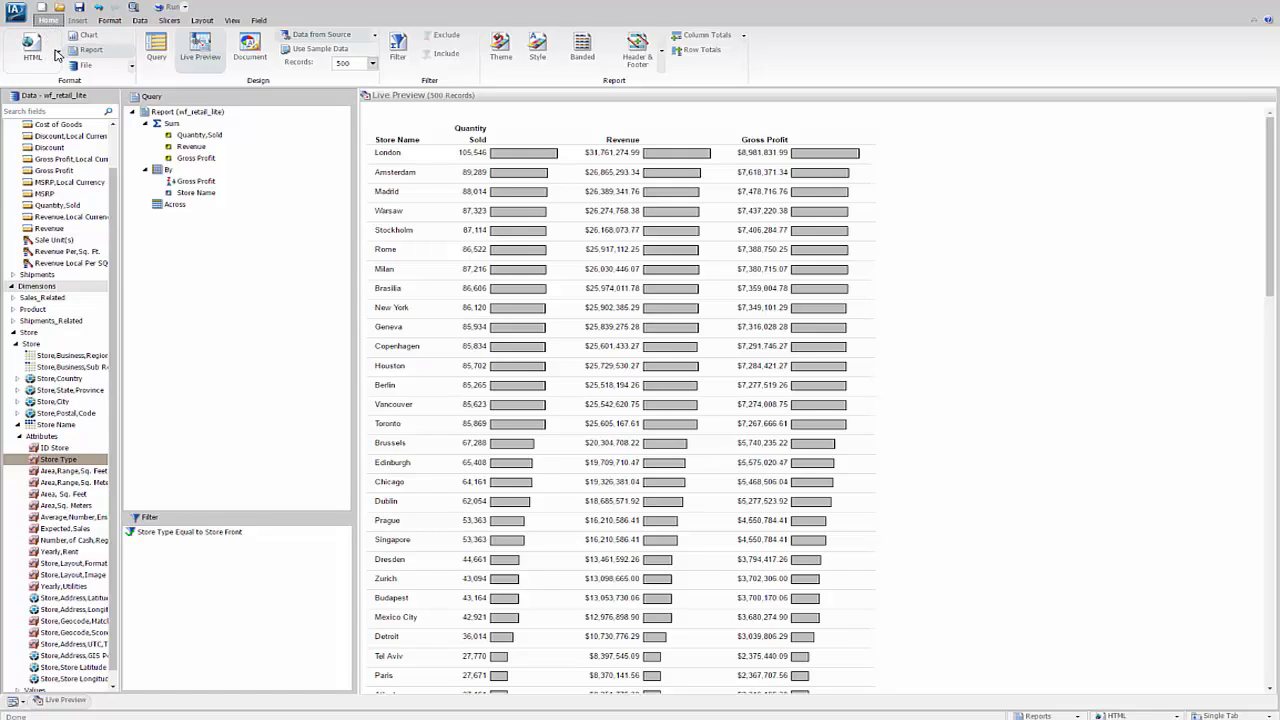
{"action": "left_click", "coordinate": [58, 52]}
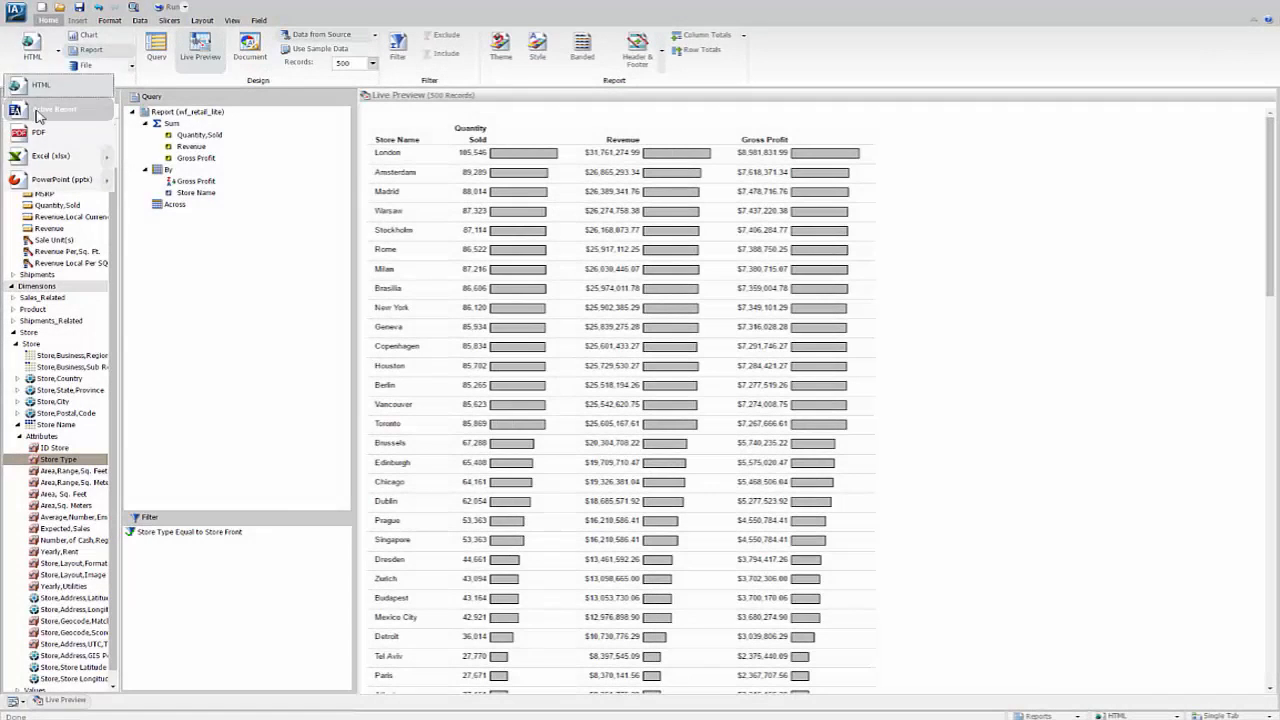
{"action": "left_click", "coordinate": [38, 114]}
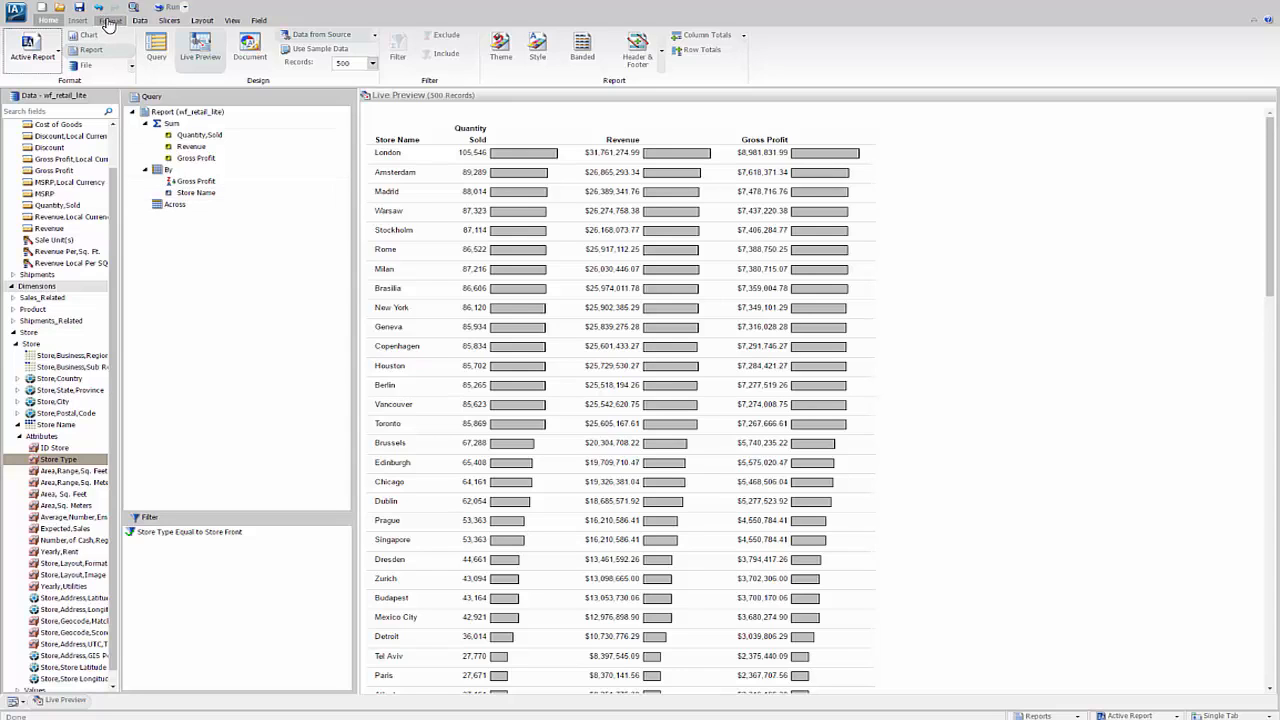
Step: Enable Auto Linking for the report, and save and run it with that setting
{"action": "left_click", "coordinate": [108, 21]}
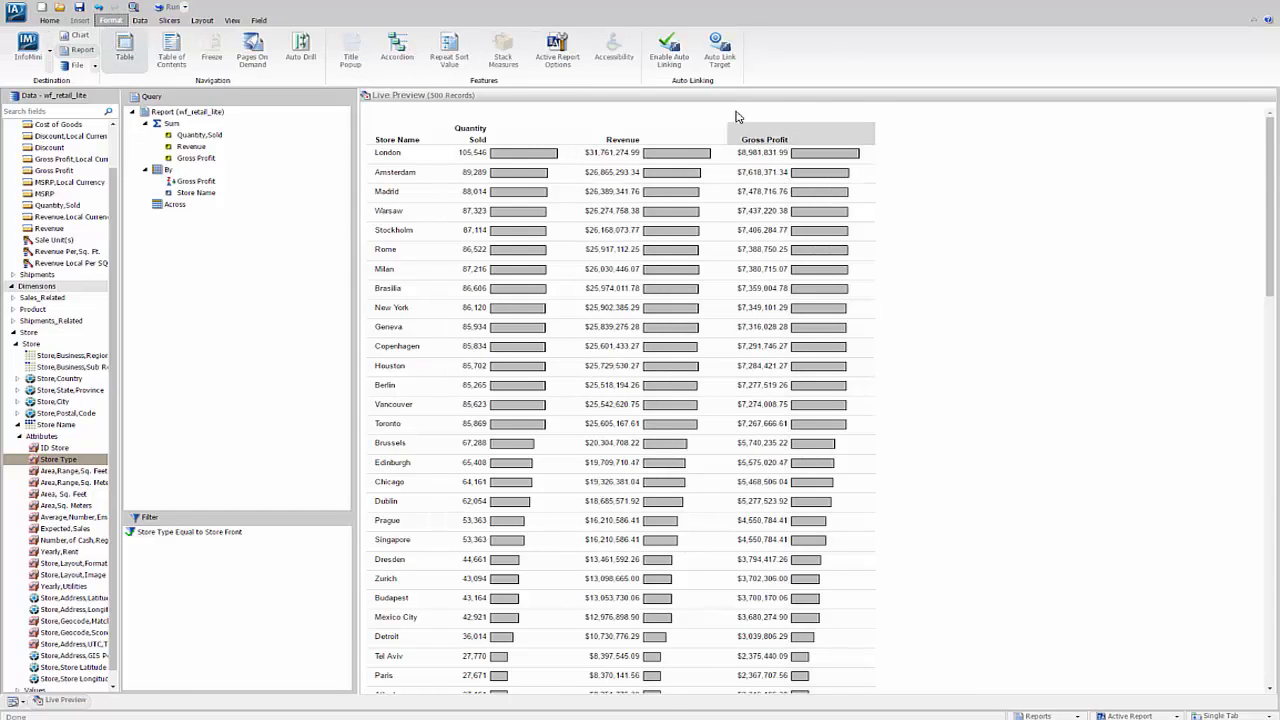
{"action": "left_click", "coordinate": [664, 47]}
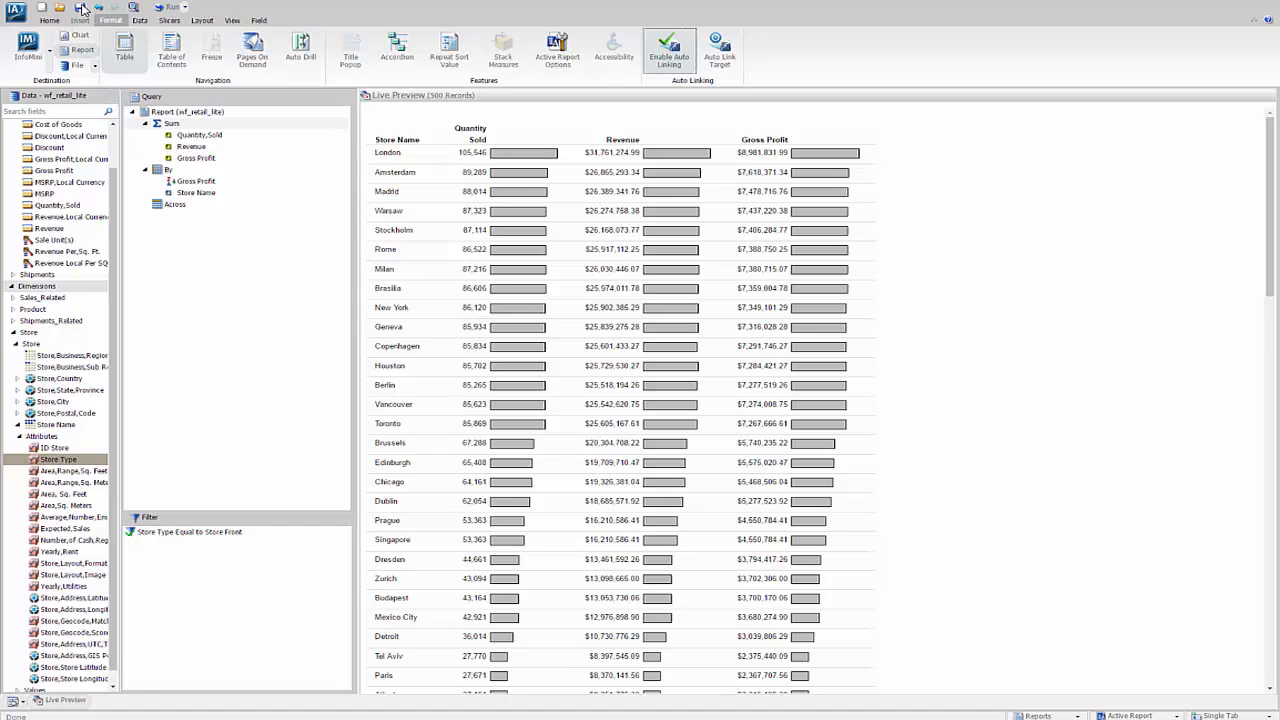
{"action": "left_click", "coordinate": [80, 8]}
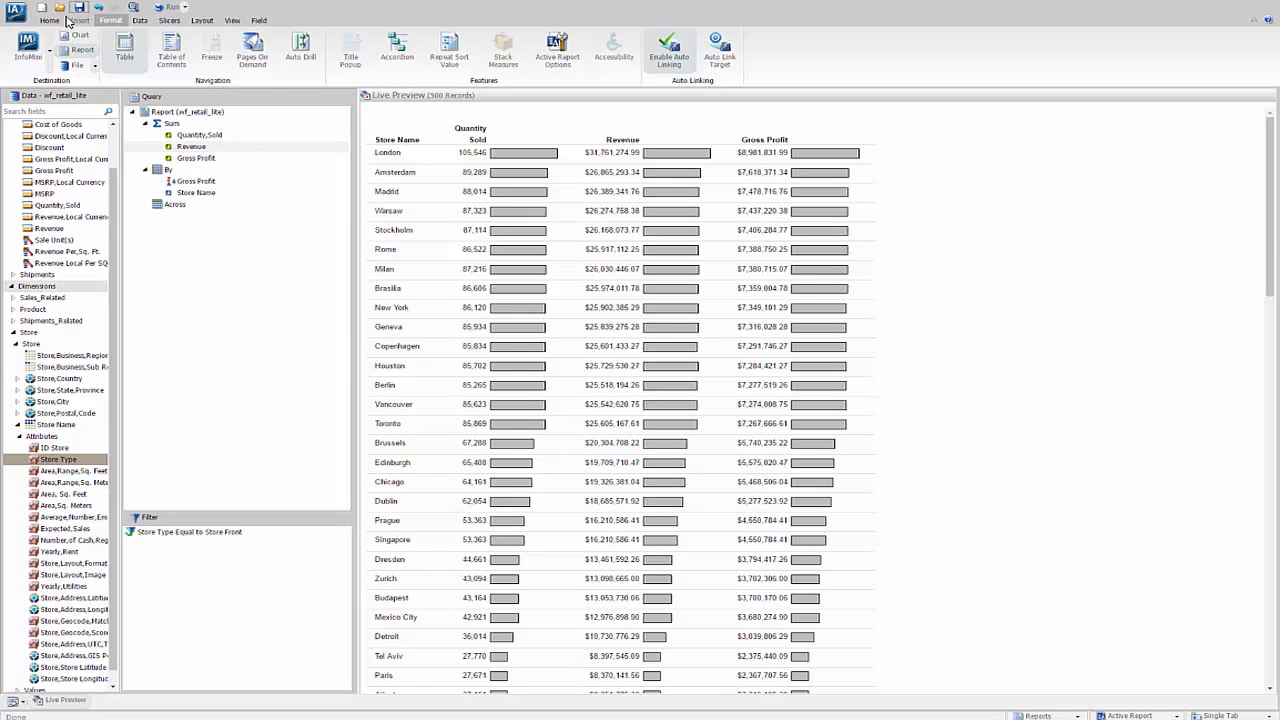
{"action": "left_click", "coordinate": [166, 8]}
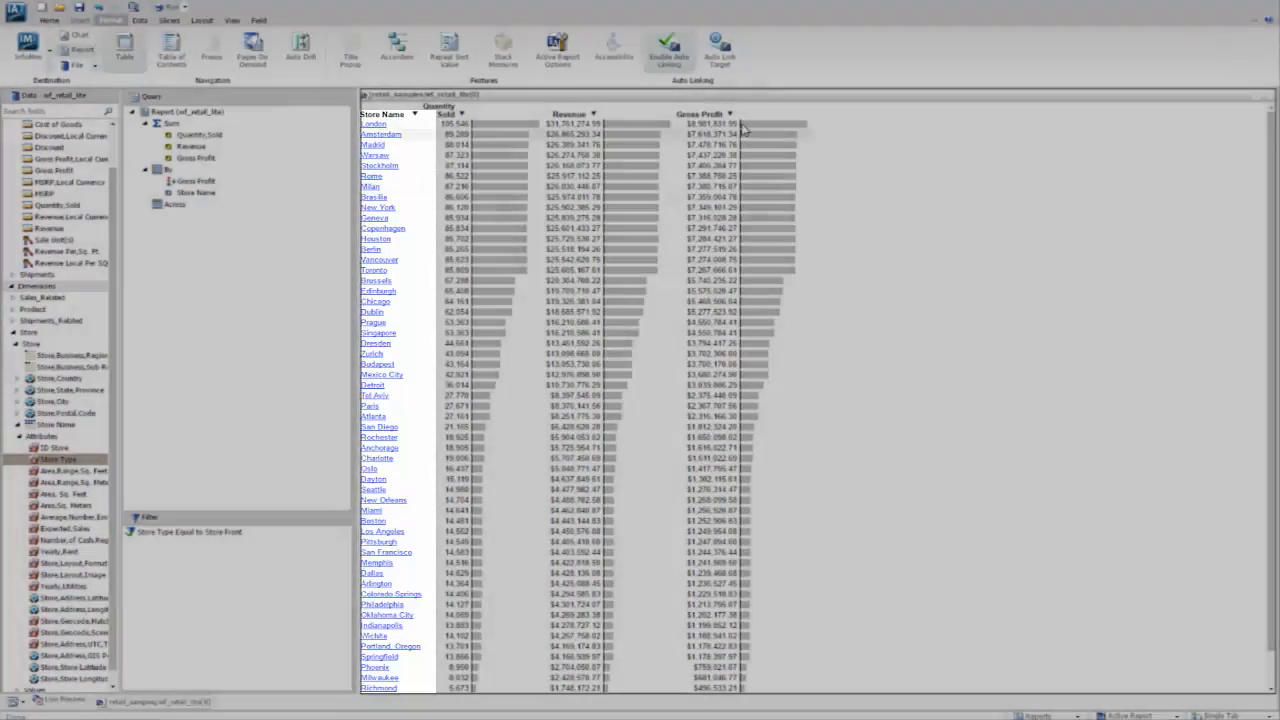
Step: Sort the Active Report output by Gross Profit in ascending order and return it to descending order
{"action": "left_click", "coordinate": [731, 114]}
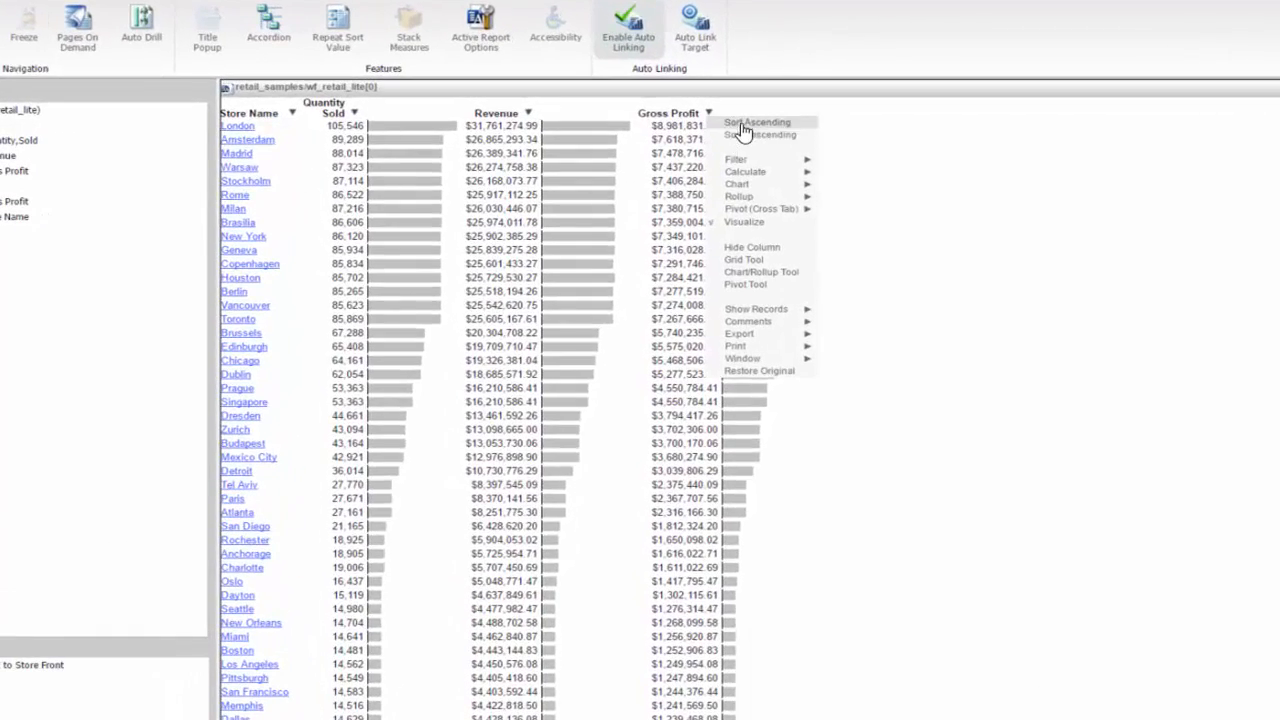
{"action": "left_click", "coordinate": [742, 124]}
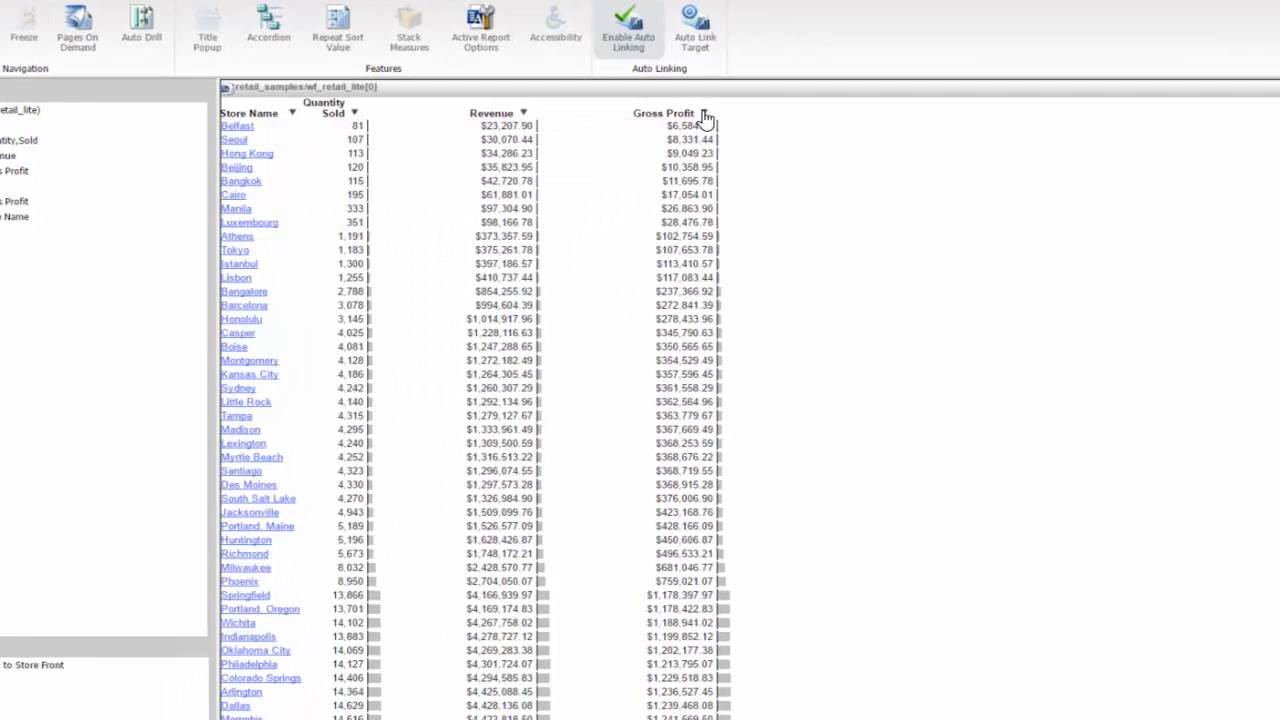
{"action": "left_click", "coordinate": [705, 115]}
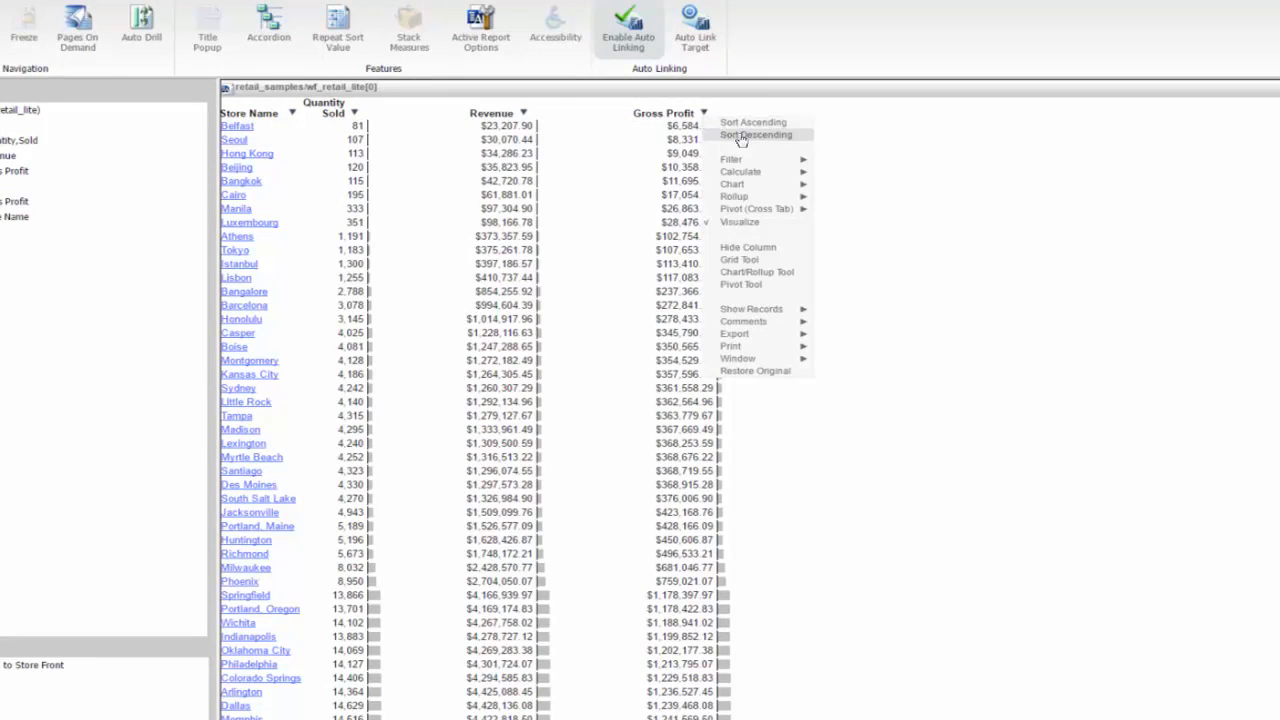
{"action": "left_click", "coordinate": [728, 137]}
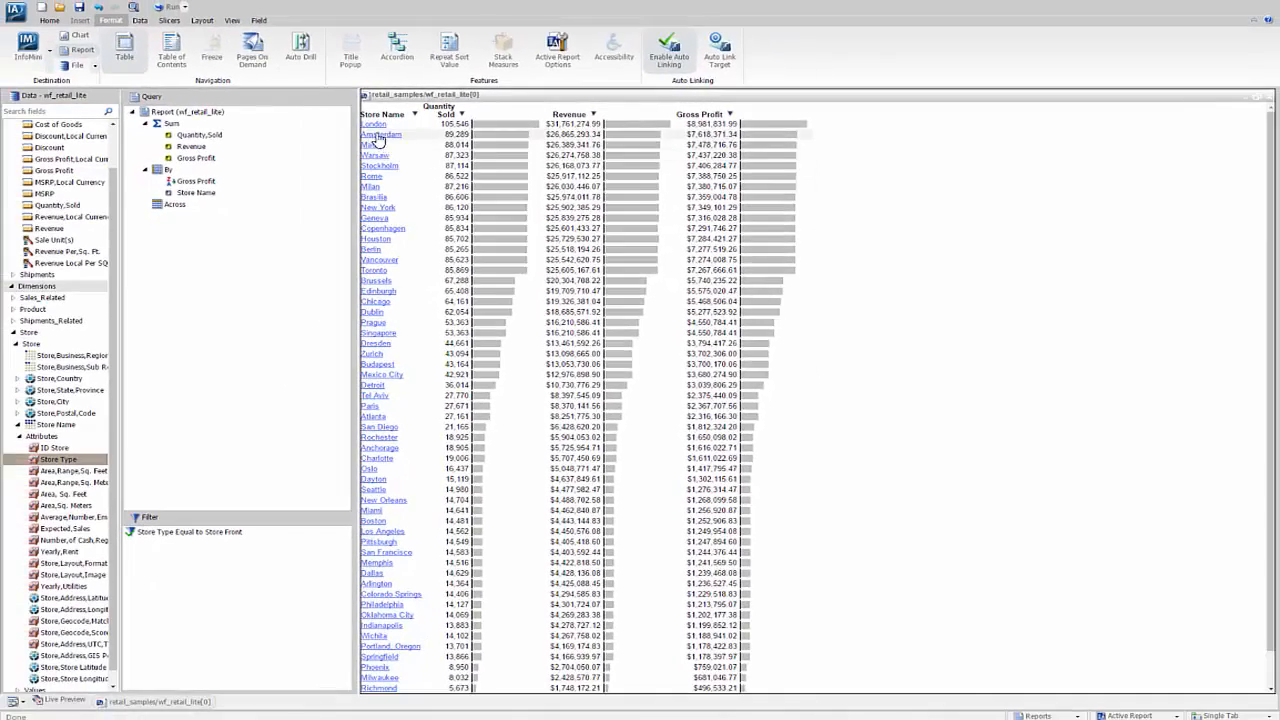
Step: Open the Auto Links options for the London store in the report output
{"action": "left_click", "coordinate": [373, 128]}
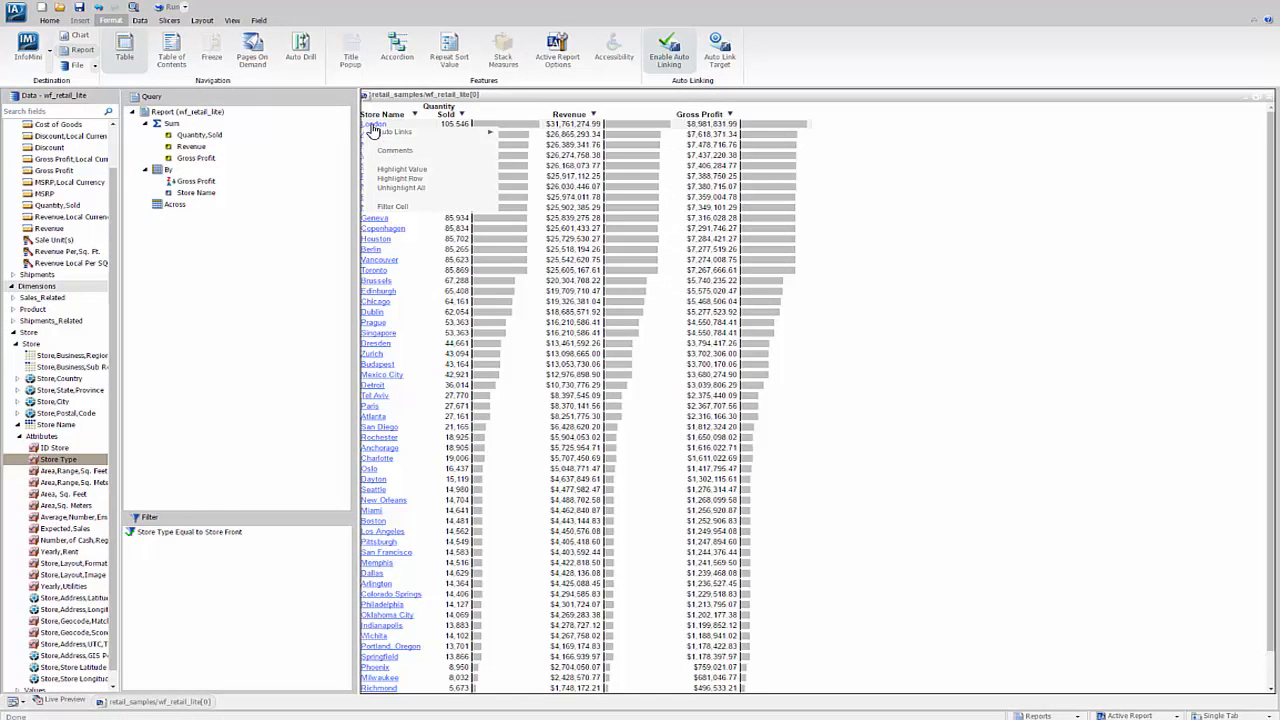
{"action": "mouse_move", "coordinate": [397, 140]}
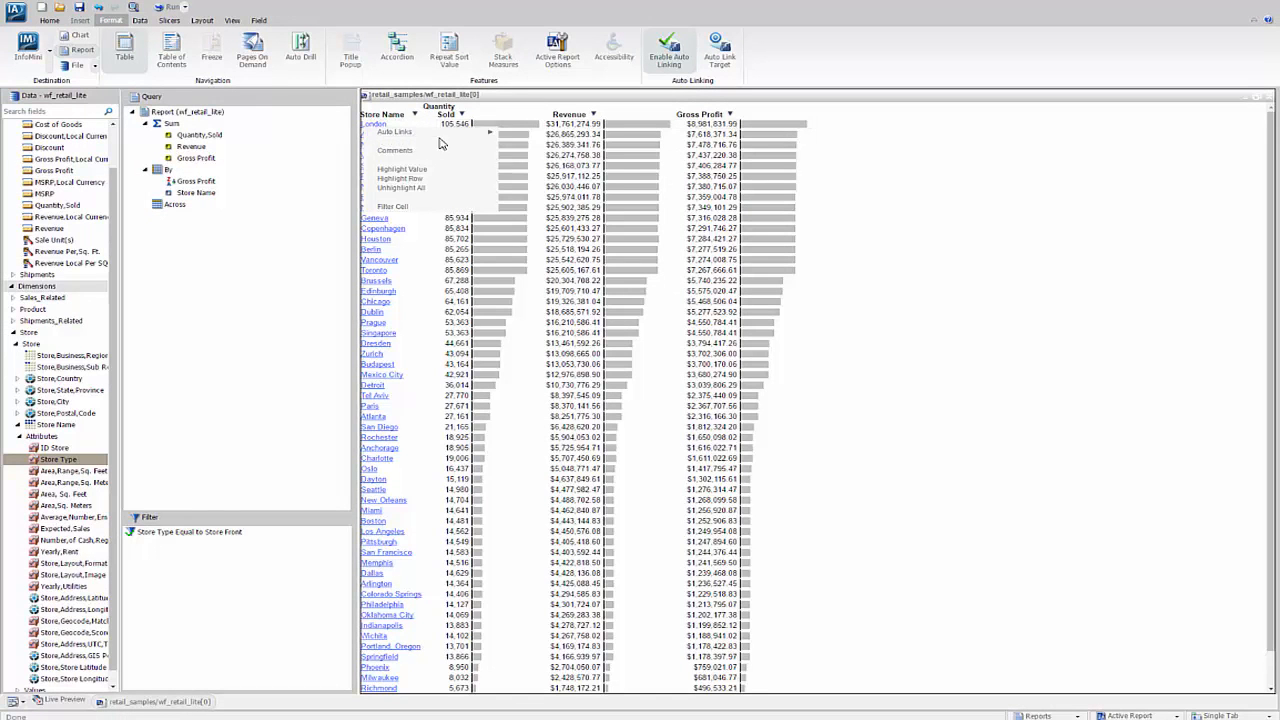